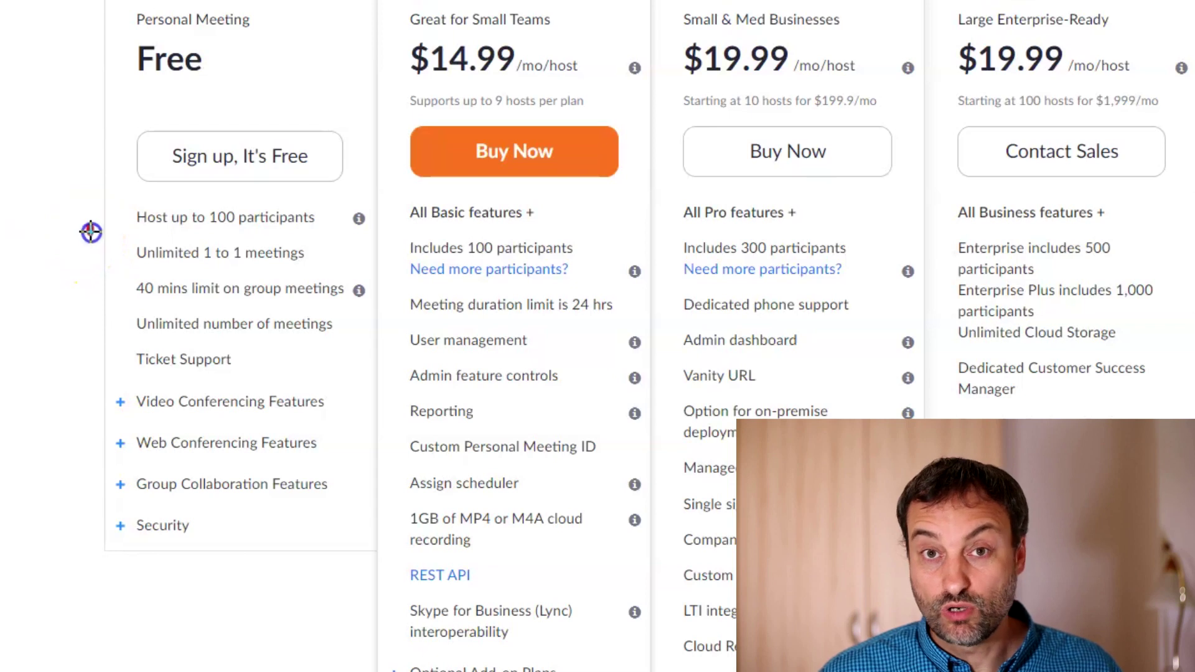
- Mark the Basic plan's unlimited 1 to 1 meetings and 40-minute group limit, and box "meetings with three or more total participants" in the limit's explanation
mouse_move(91, 232)
left_mouse_down()
mouse_move(152, 264)
mouse_move(384, 274)
left_mouse_up()
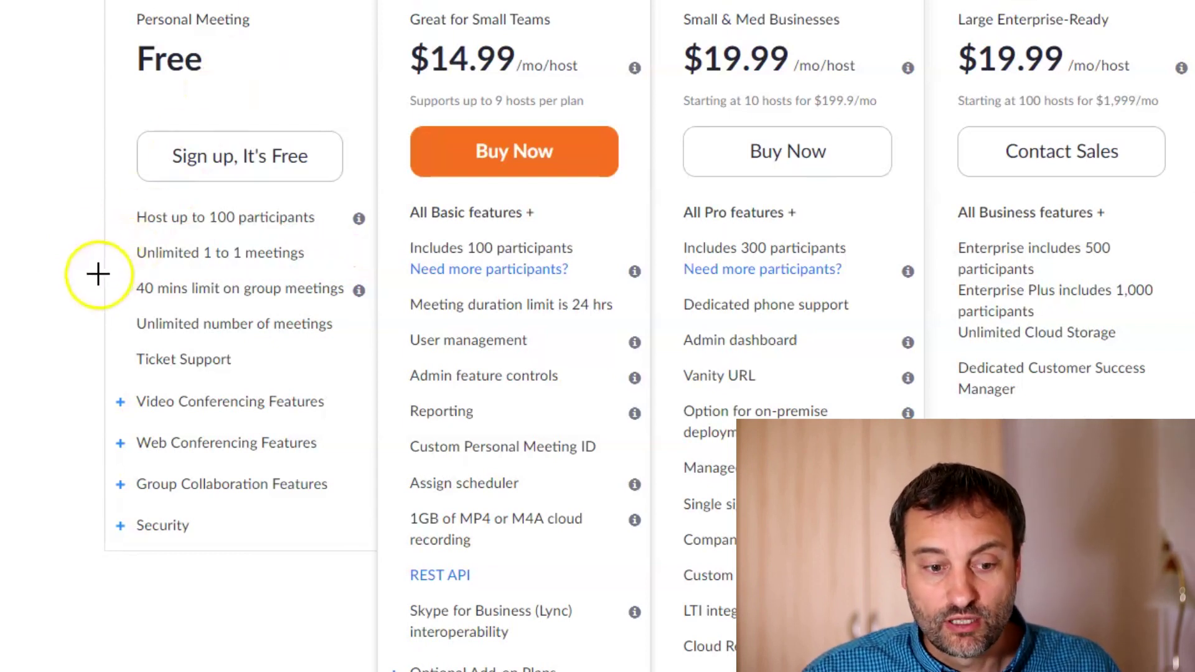
mouse_move(96, 274)
left_mouse_down()
mouse_move(194, 311)
mouse_move(381, 307)
left_mouse_up()
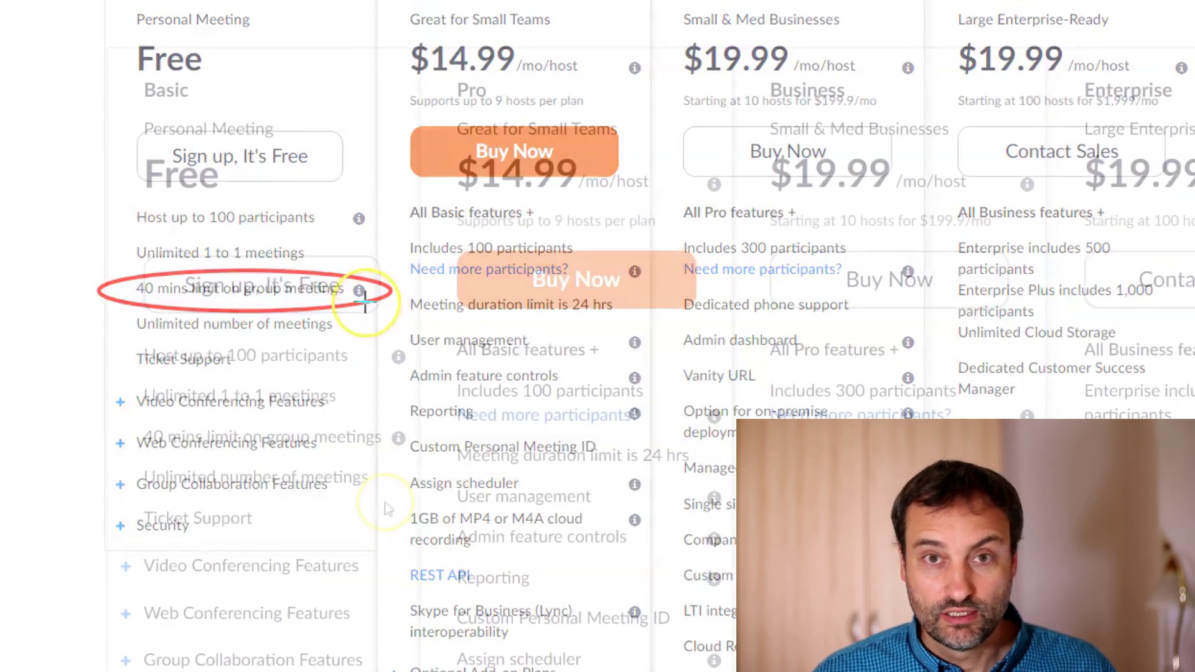
mouse_move(359, 290)
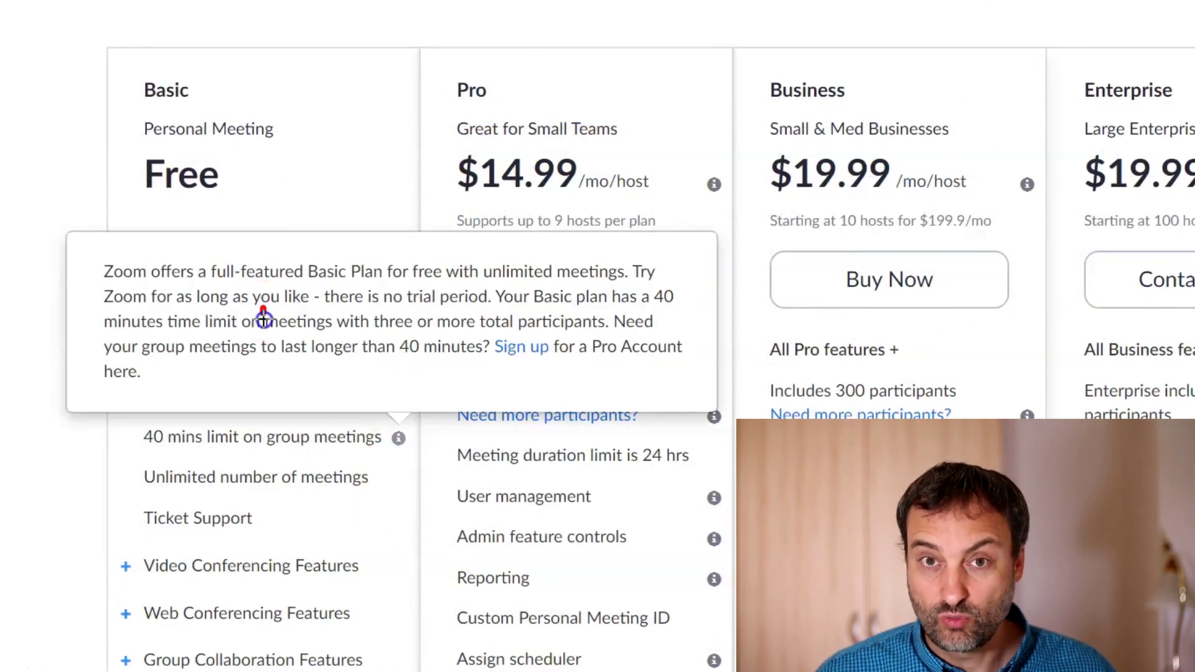
mouse_move(262, 310)
left_mouse_down()
mouse_move(443, 335)
mouse_move(614, 336)
left_mouse_up()
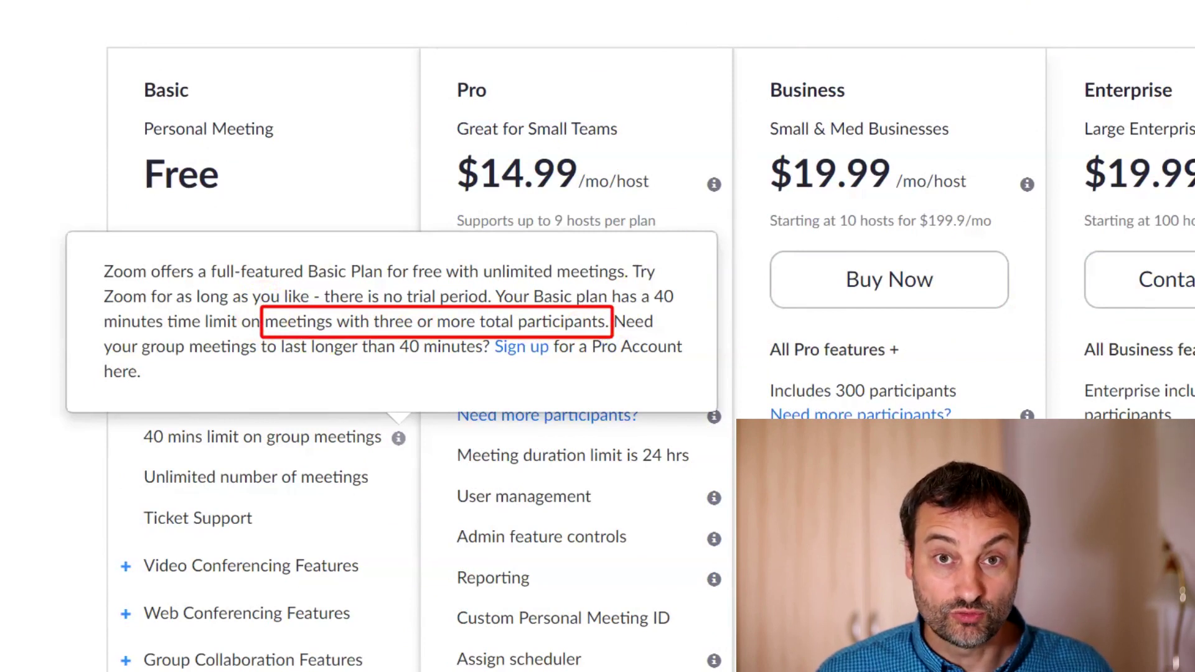
key("Escape")
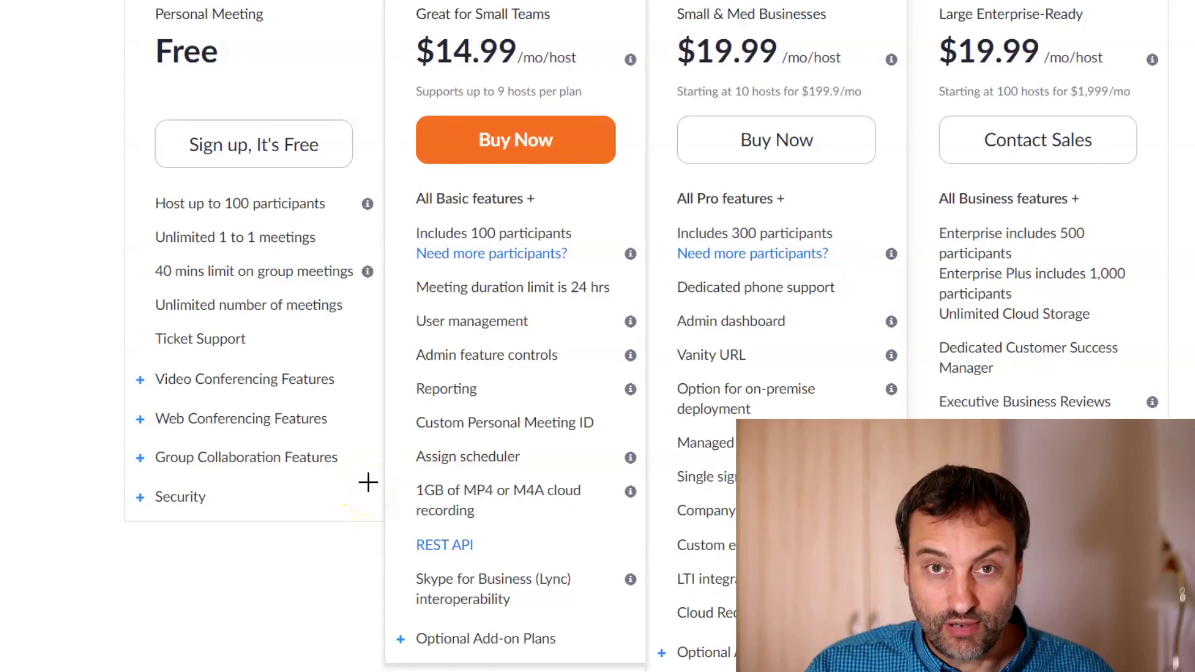
- Circle the Pro plan's "1GB of MP4 or M4A cloud recording" feature, clear the mark, and circle the REST API feature
mouse_move(382, 468)
left_mouse_down()
mouse_move(459, 498)
mouse_move(605, 526)
left_mouse_up()
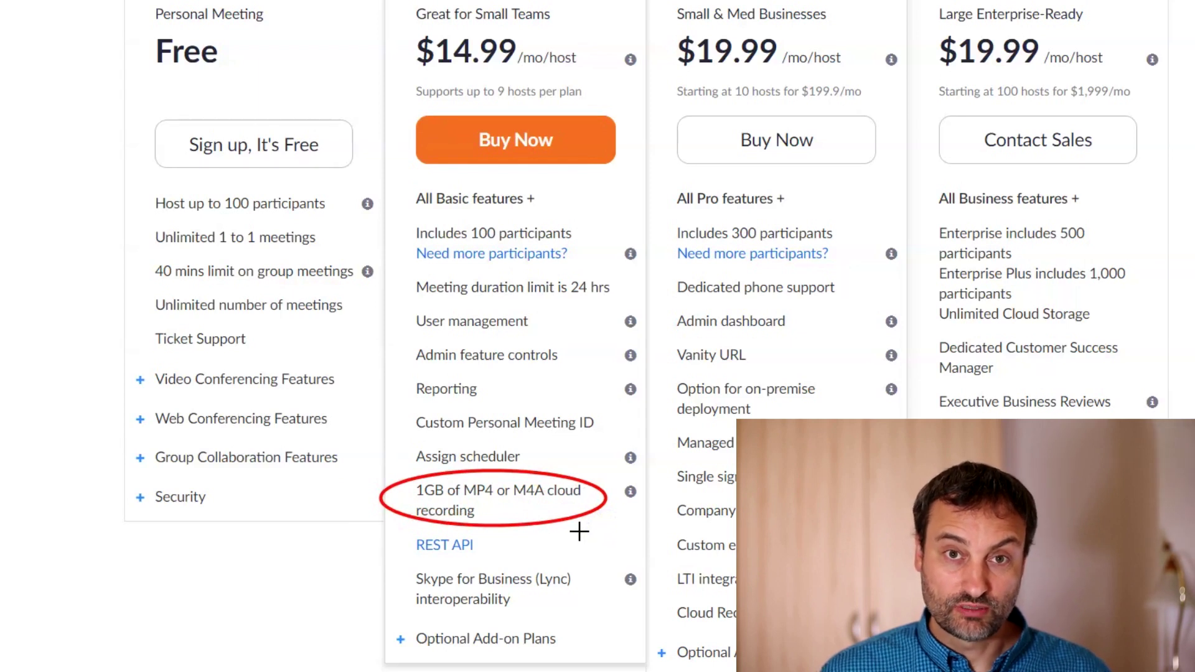
key("Escape")
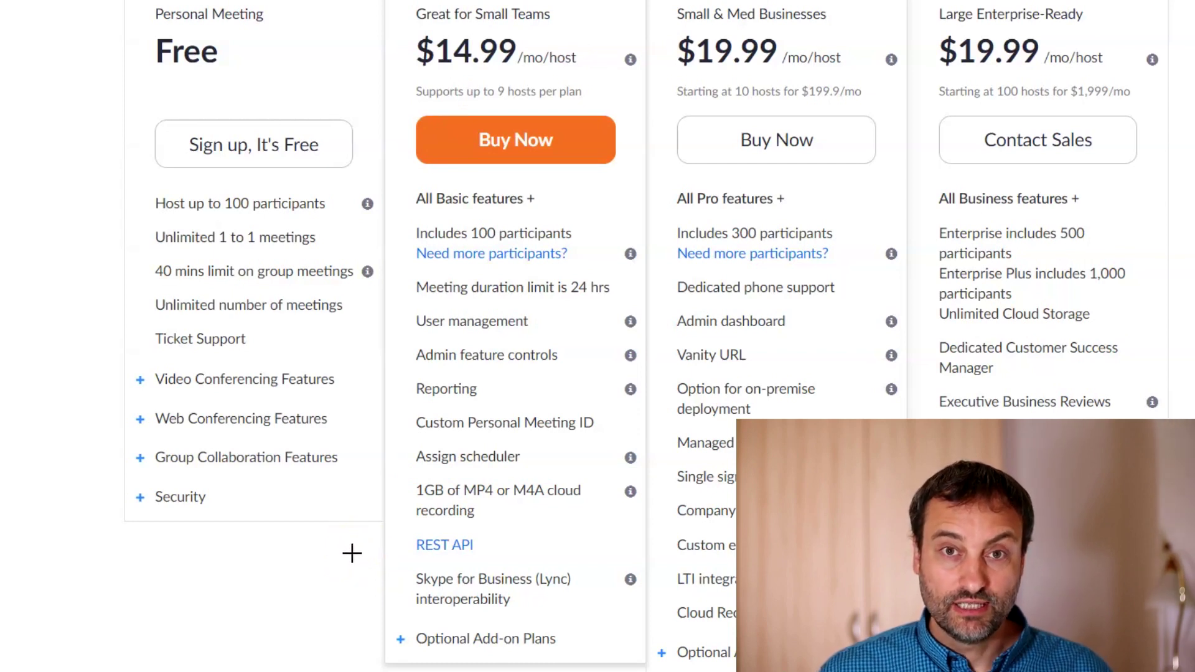
mouse_move(365, 525)
left_mouse_down()
mouse_move(382, 554)
mouse_move(514, 563)
left_mouse_up()
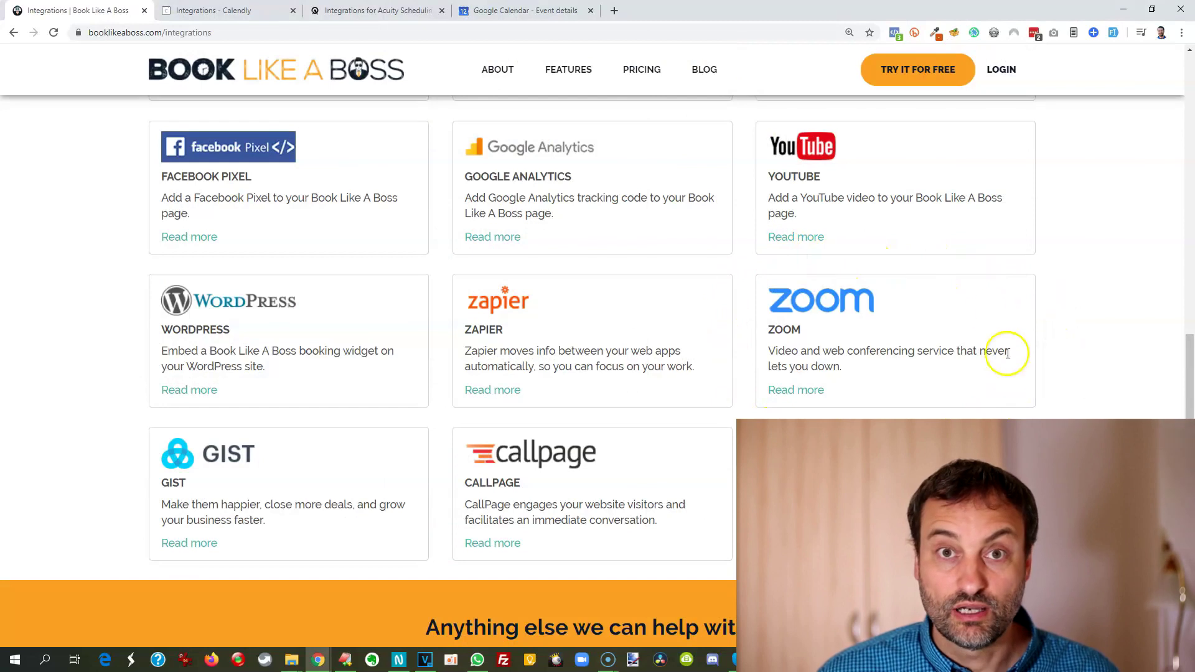
- Check the Zoom integration on the Calendly and Acuity Scheduling integrations pages and in the Google Calendar event details
key("ctrl+Tab")
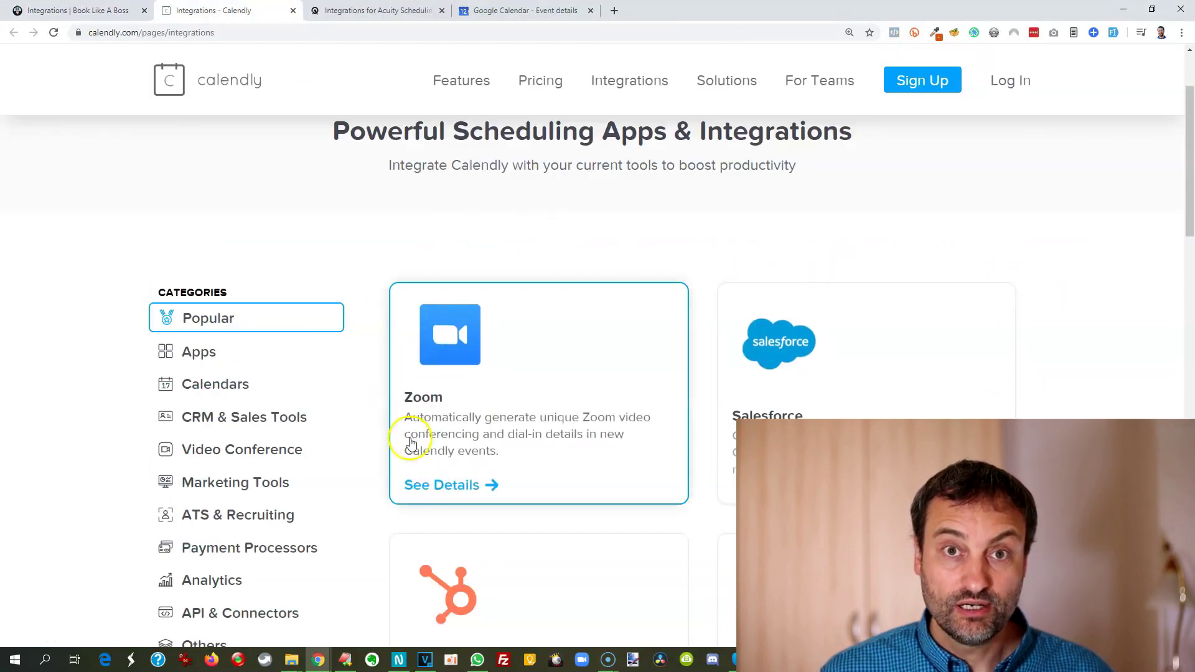
key("ctrl+Tab")
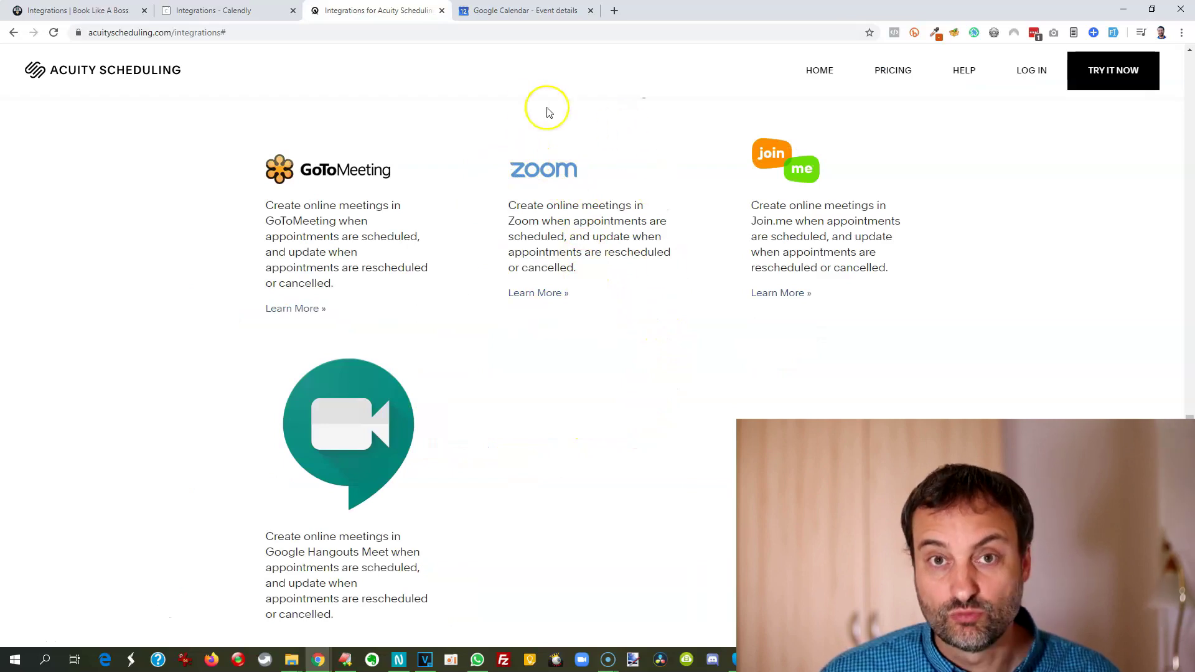
key("ctrl+Tab")
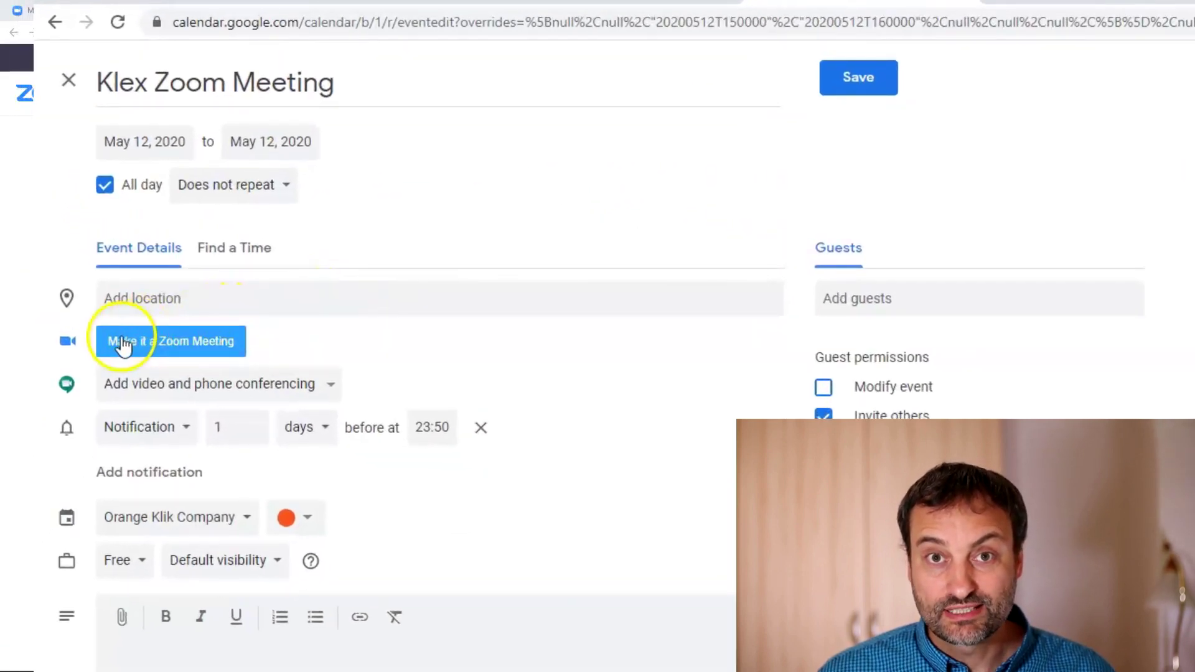
- Open the settings in the Zoom web portal, and review the desktop client's General, Video and Recording settings
left_click(53, 233)
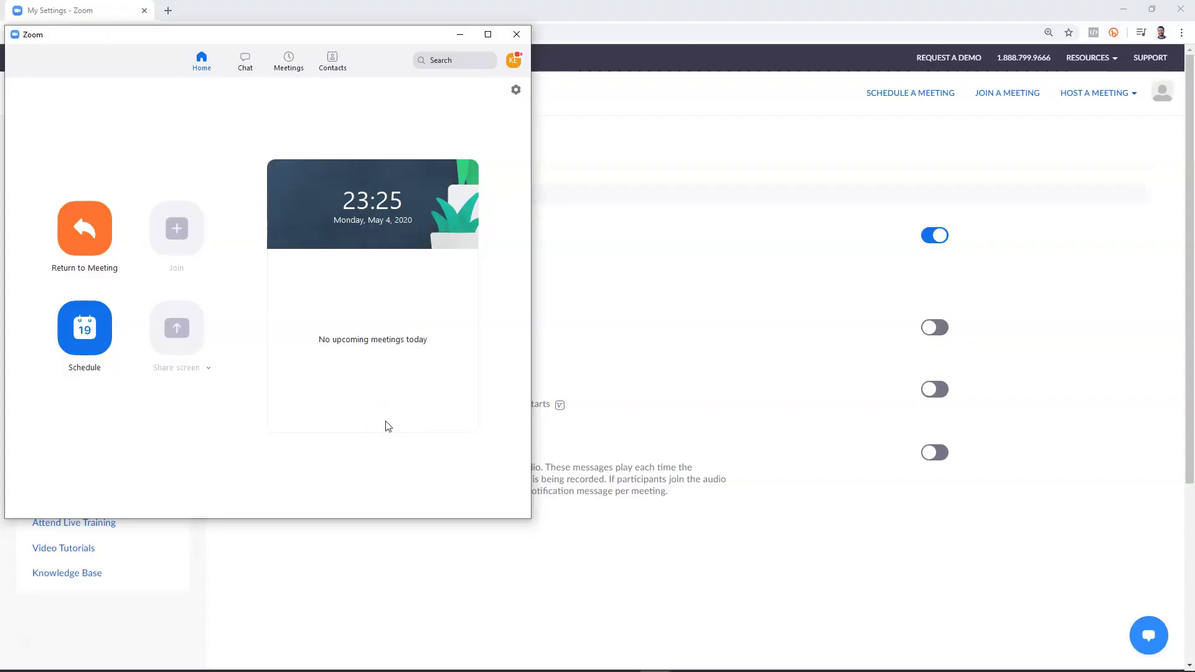
left_click(517, 91)
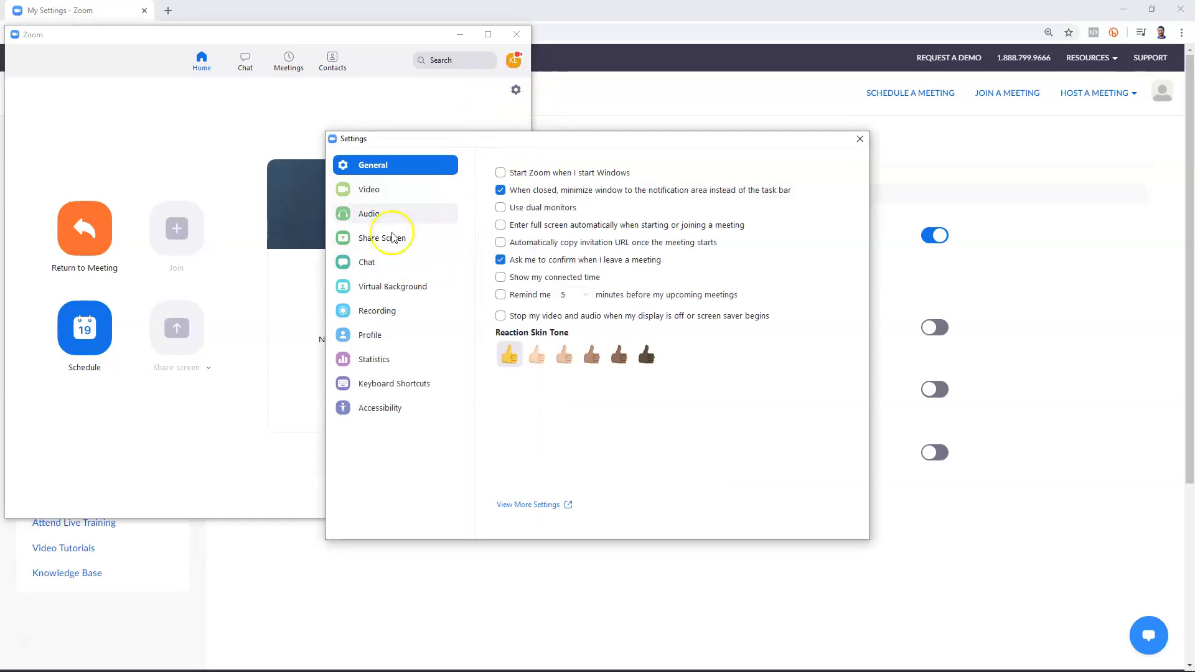
left_click(367, 191)
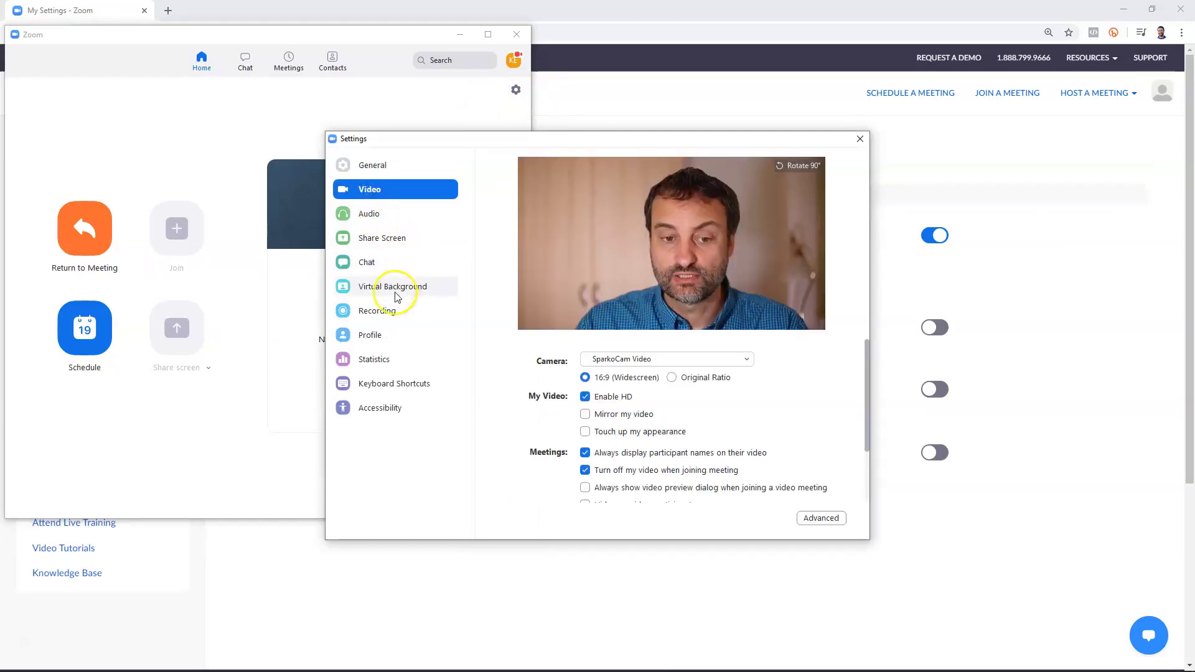
left_click(378, 310)
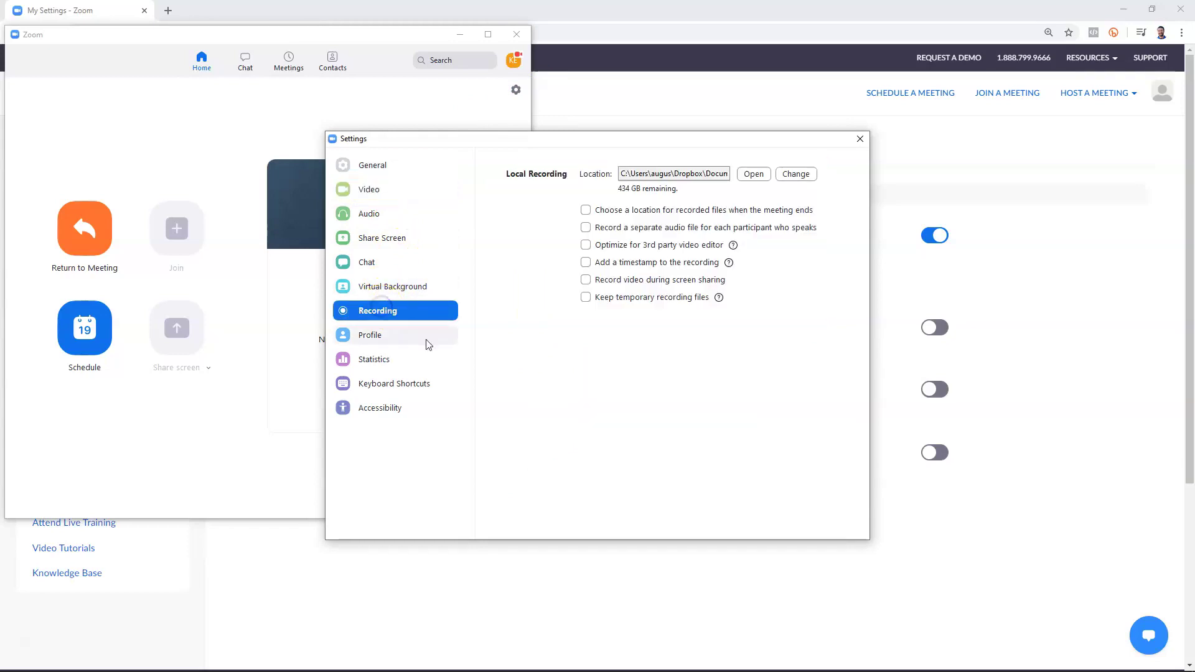
left_click(859, 139)
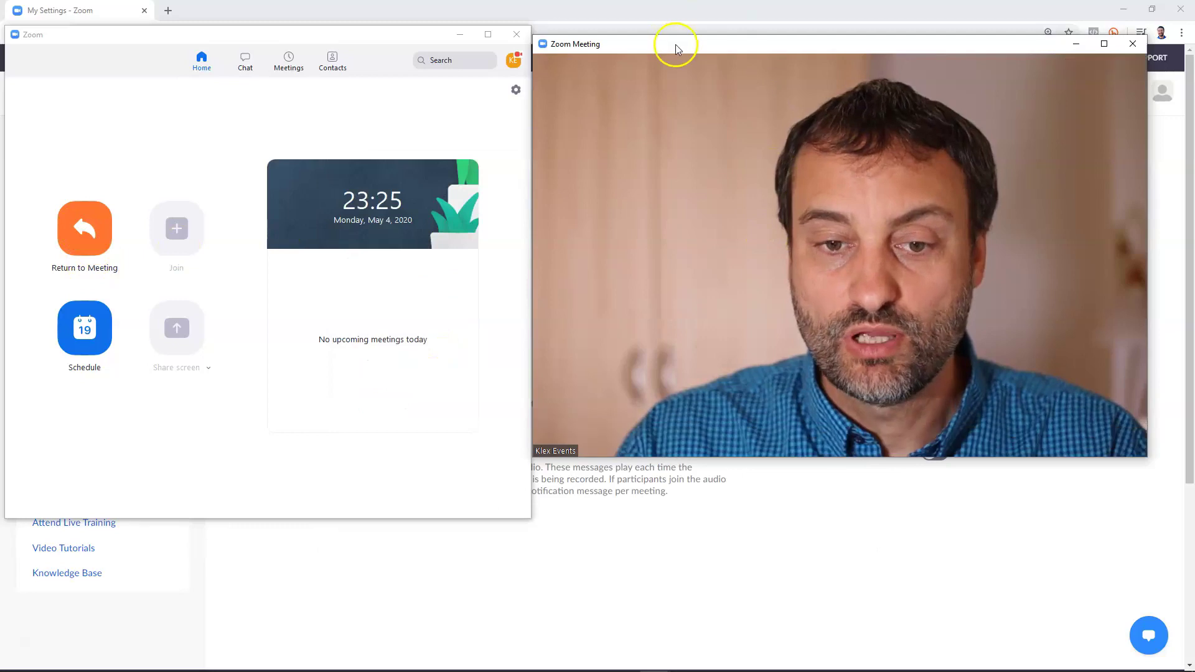
- Review the running meeting's camera and microphone choices, open Video Settings from the meeting, and compare the Recording and Video settings
mouse_move(685, 78)
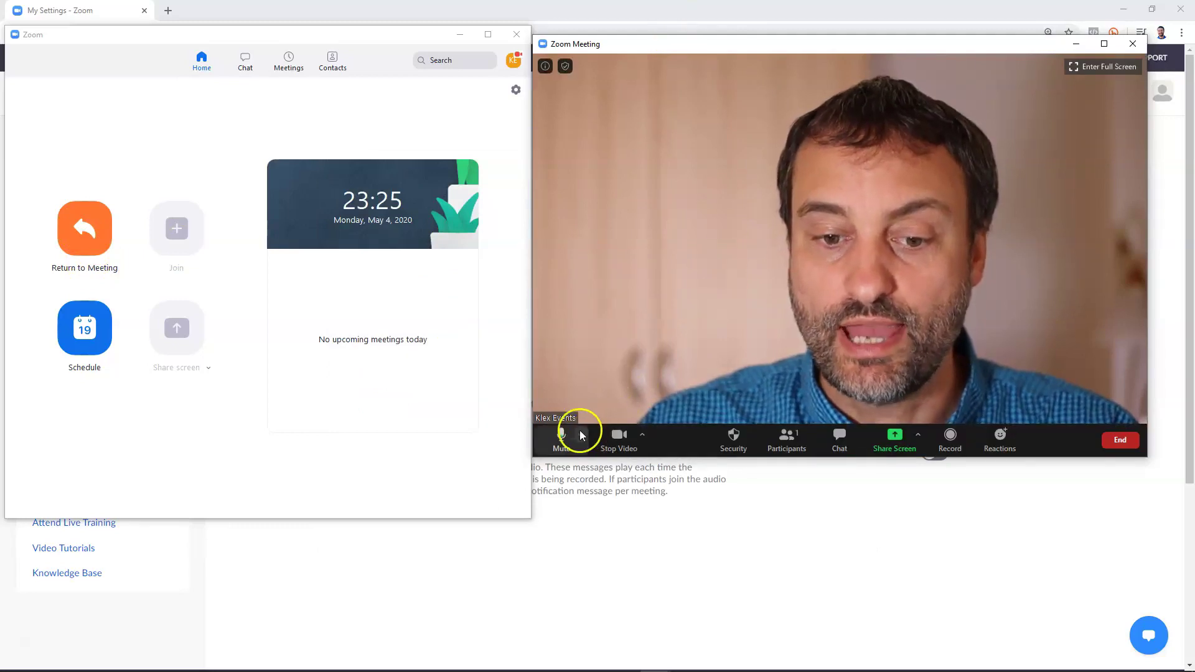
left_click(642, 436)
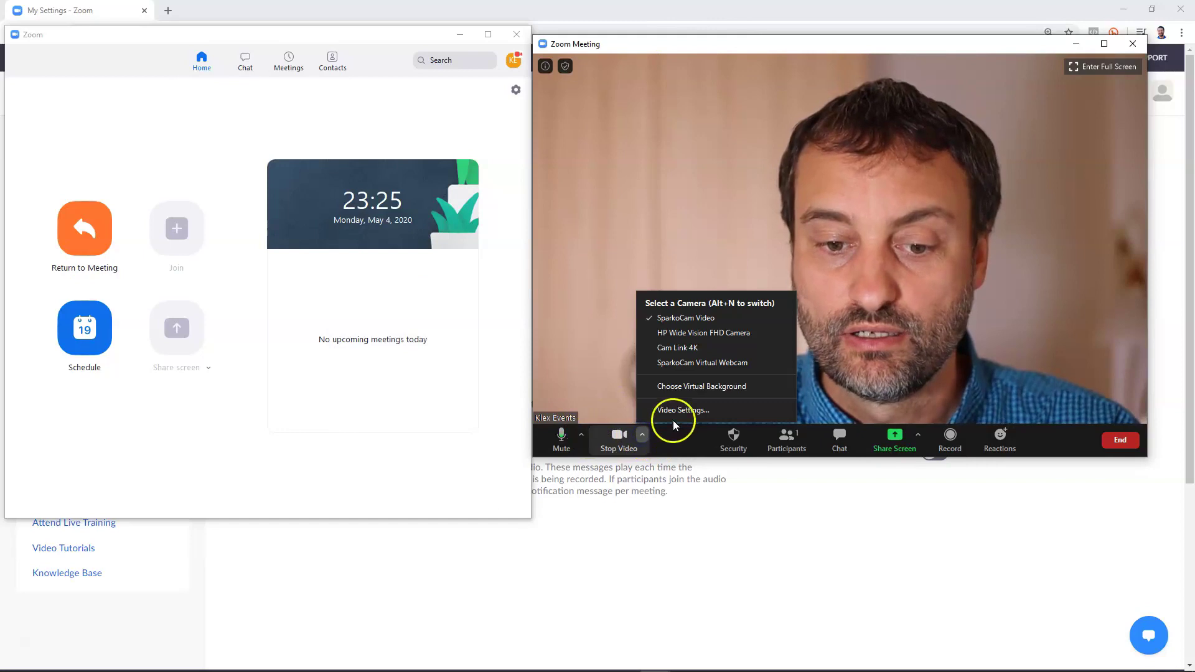
left_click(582, 436)
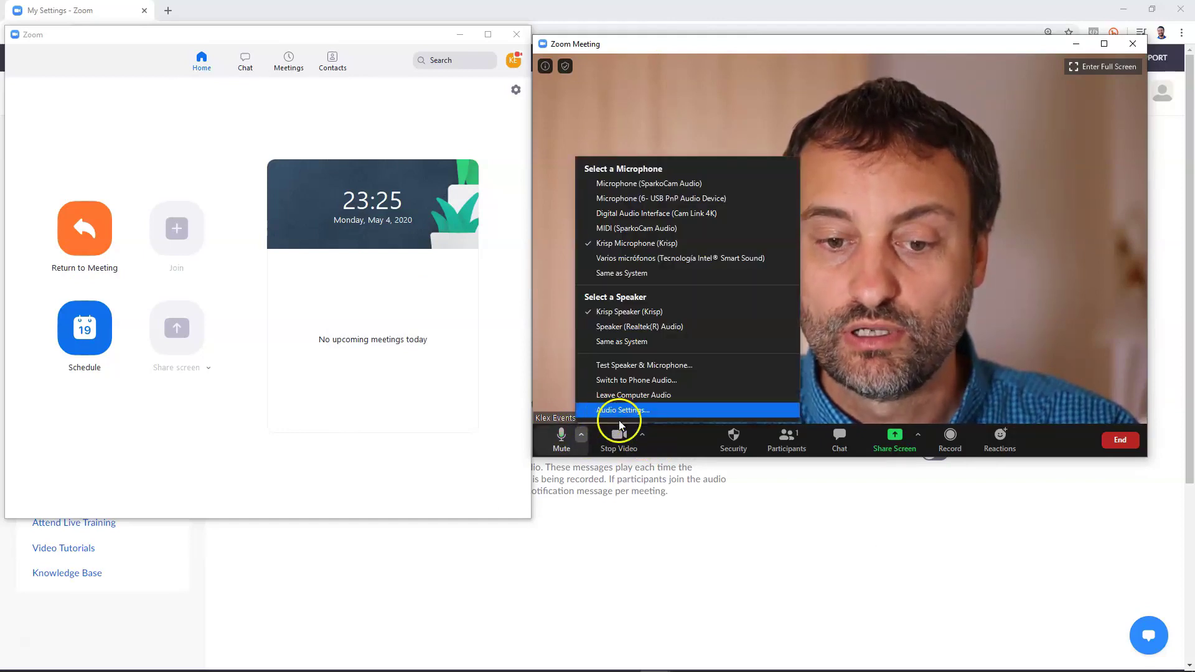
left_click(645, 434)
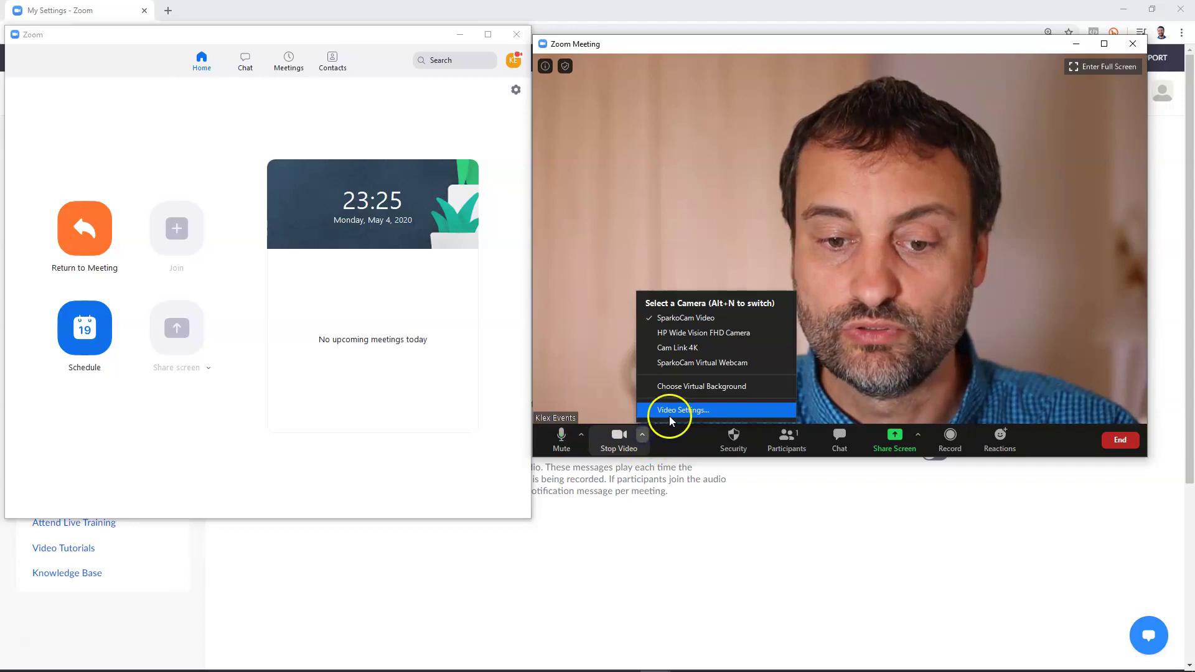
left_click(670, 416)
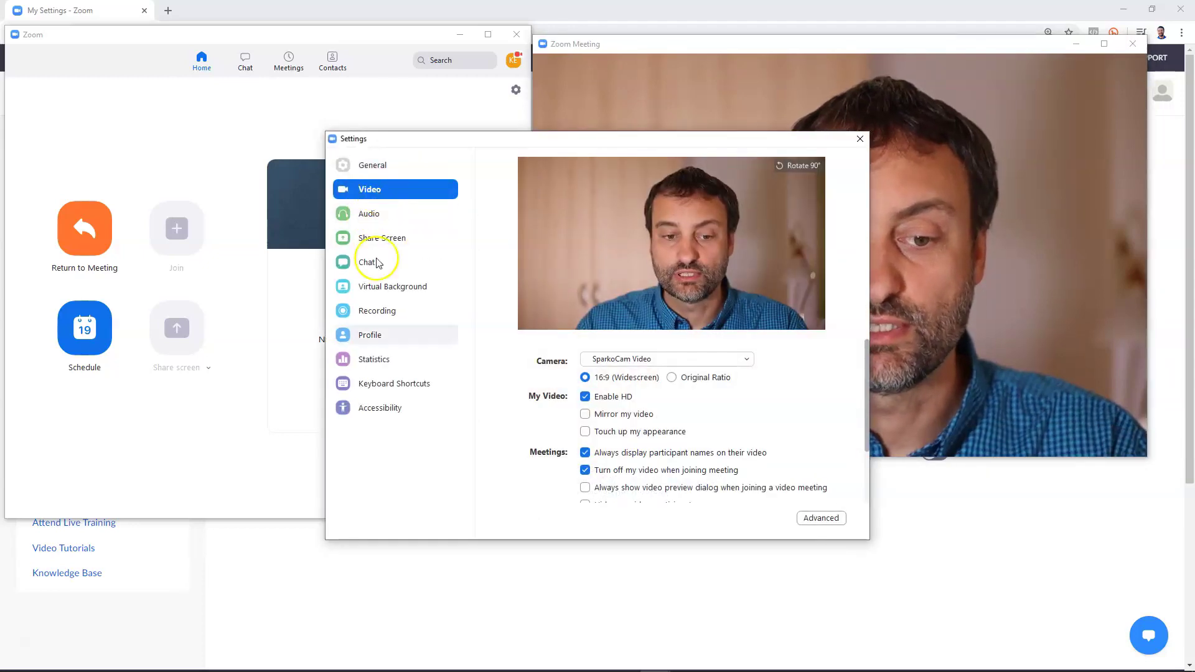
left_click(391, 318)
left_click(381, 190)
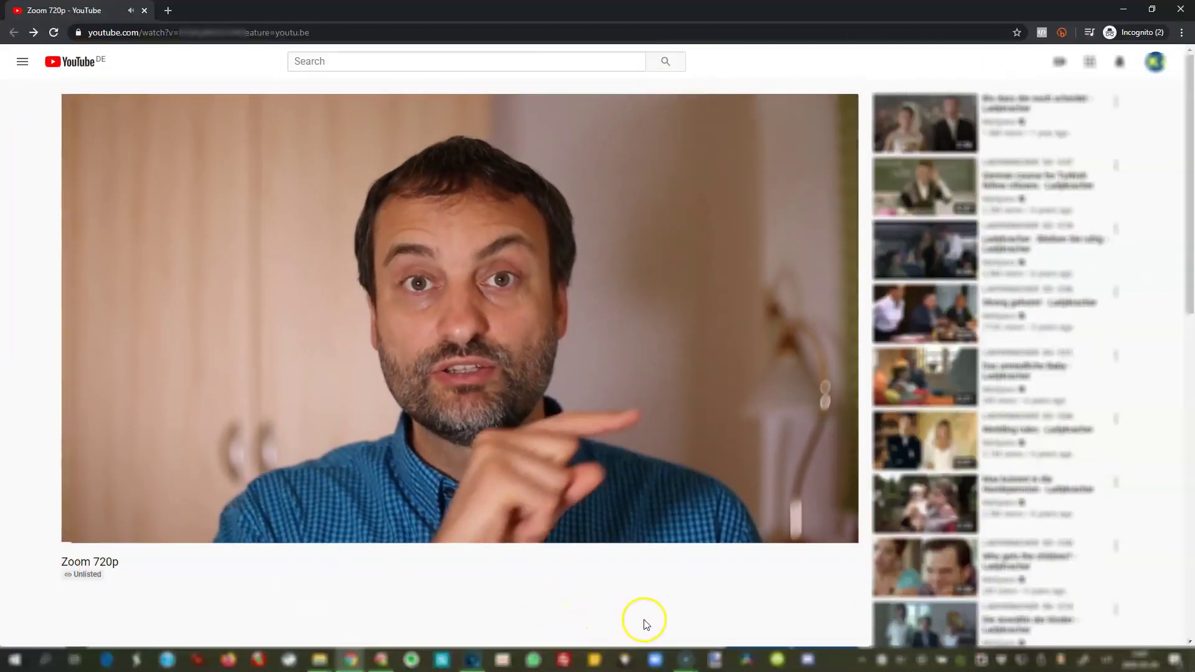
- Check the available playback quality of the "Zoom 720p" and "Zoom 360p" YouTube videos
mouse_move(772, 531)
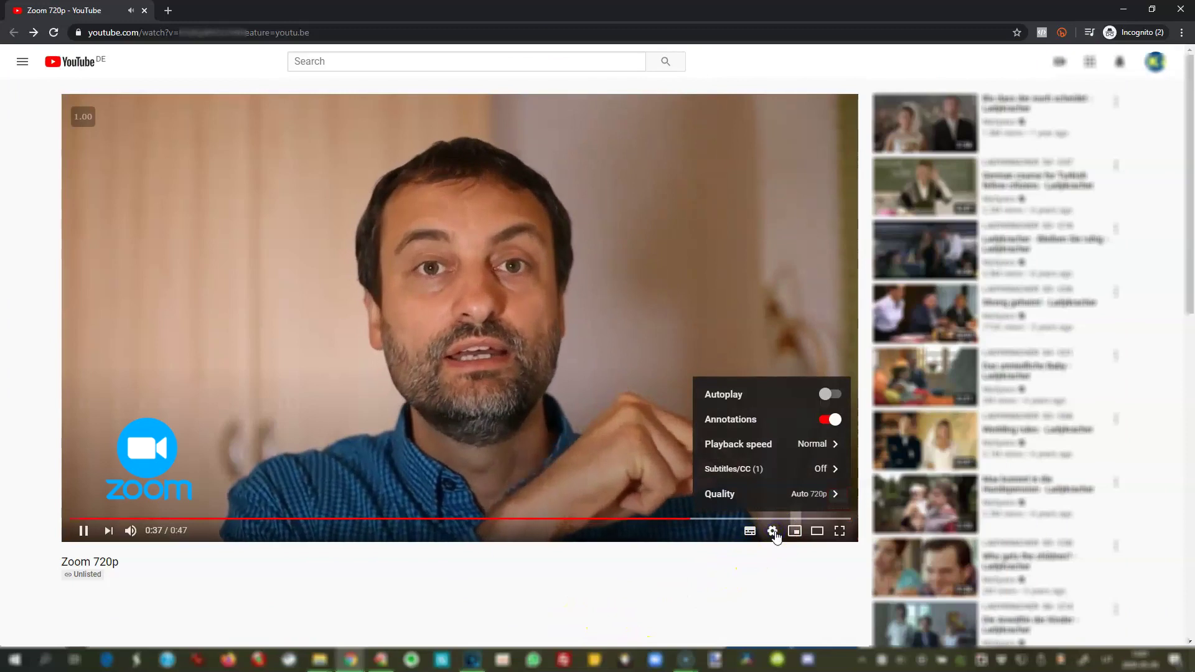
left_click(774, 497)
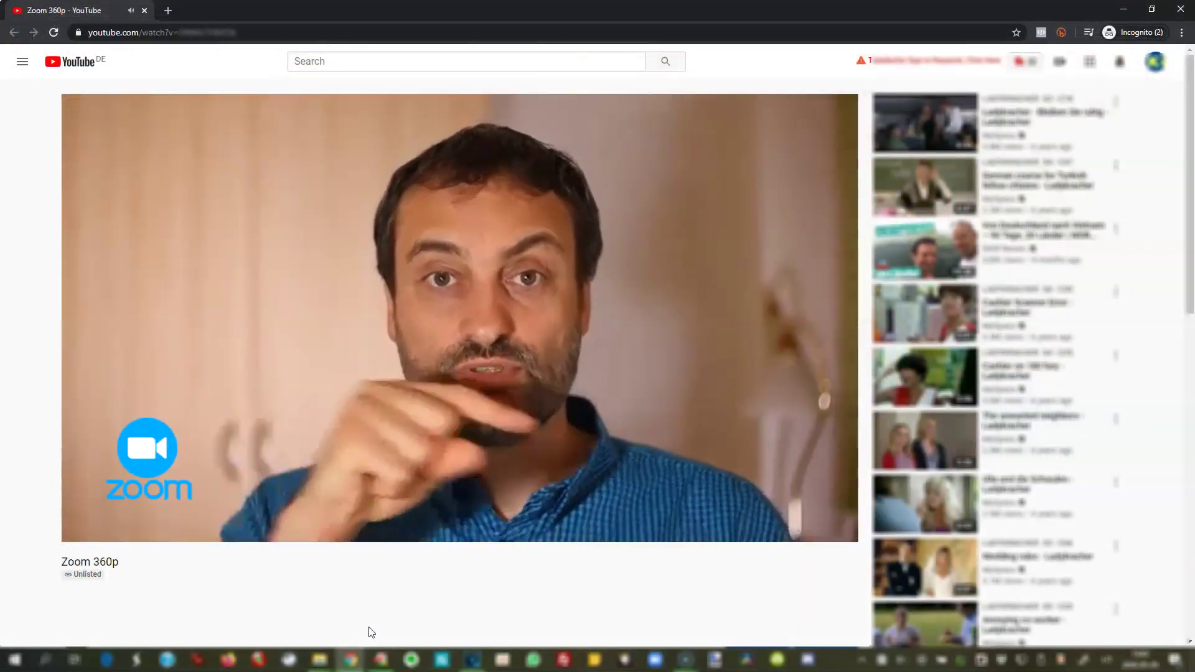
mouse_move(726, 534)
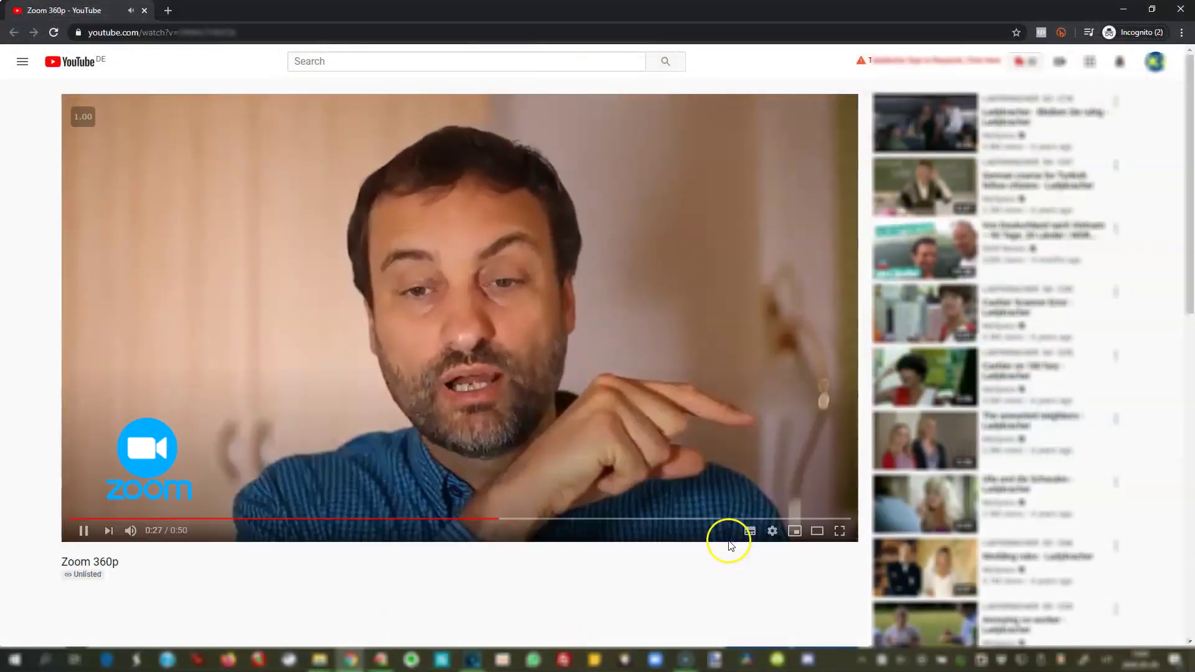
left_click(772, 531)
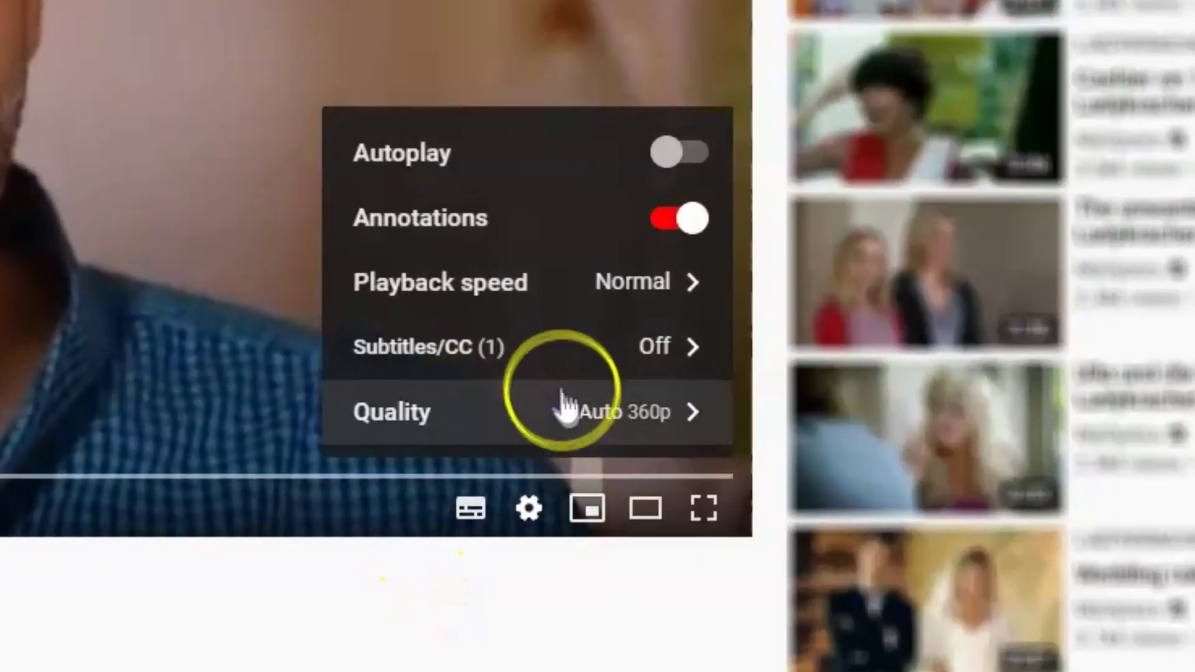
left_click(786, 493)
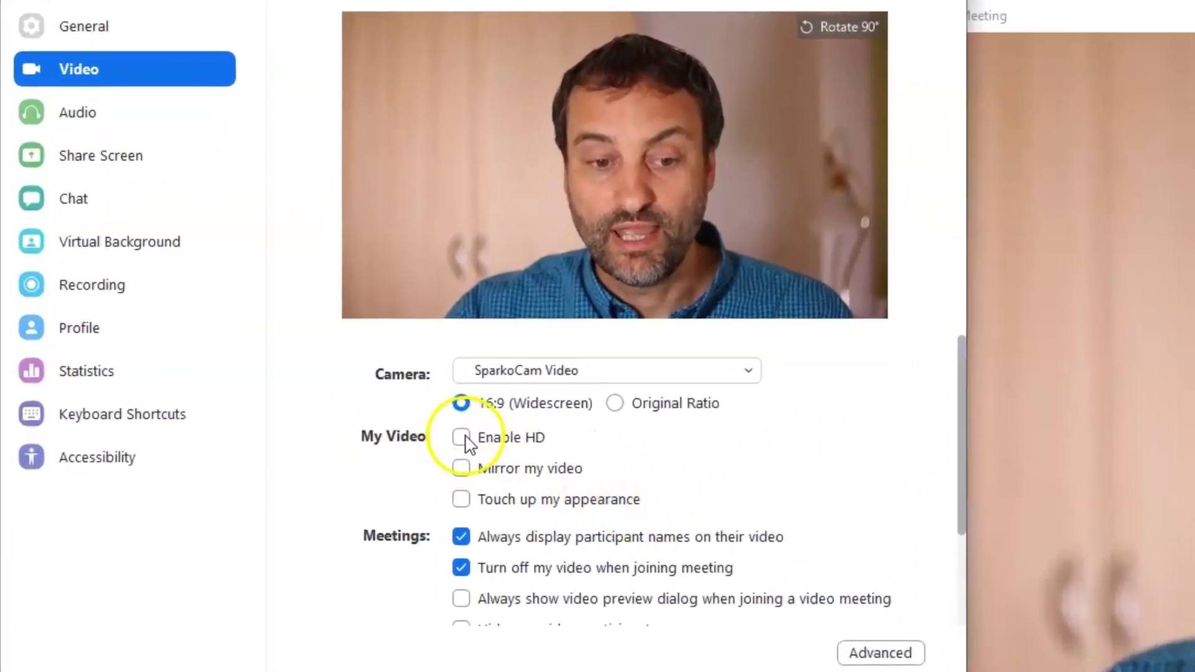
- Enable HD for the camera in the Video settings and toggle the Mirror my video option
left_click(292, 283)
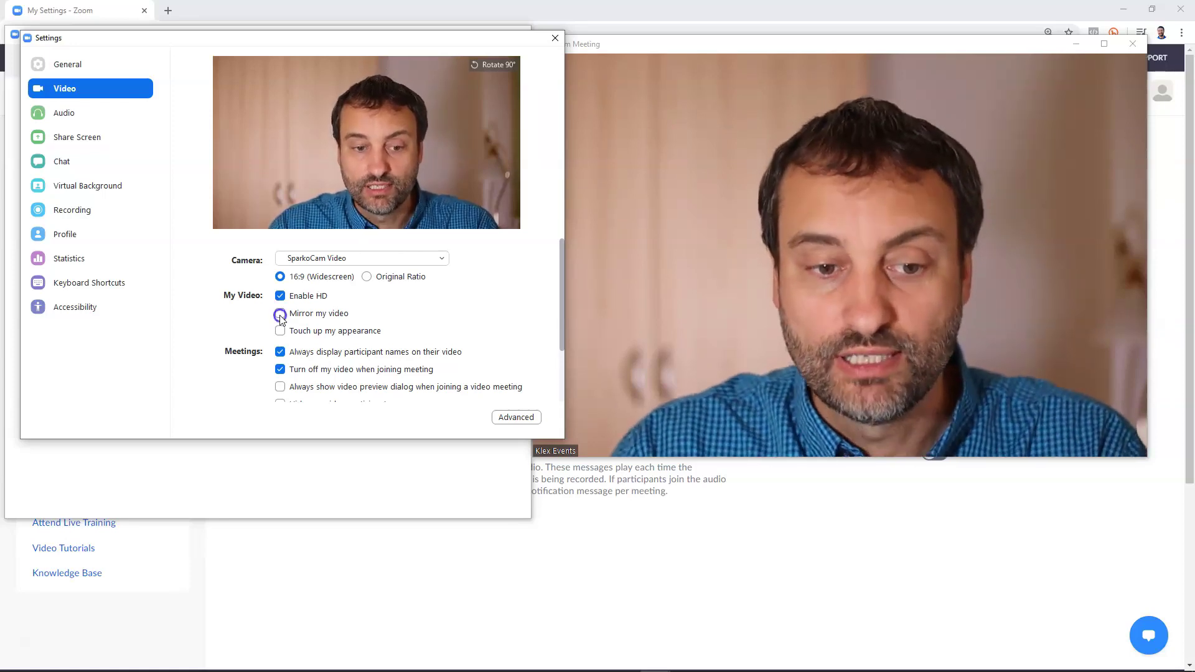
left_click(280, 315)
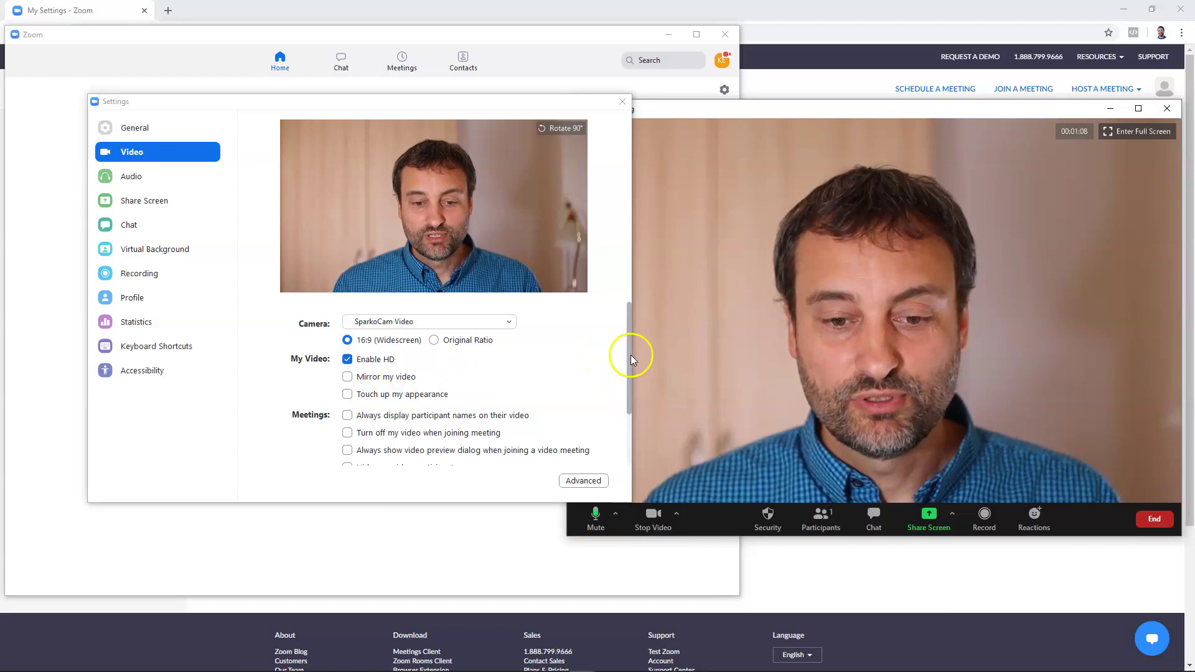
- Show the remaining Video settings and enlarge the Zoom Meeting window beside the Settings window so both video images can be compared
left_click_drag(630, 358, 631, 393)
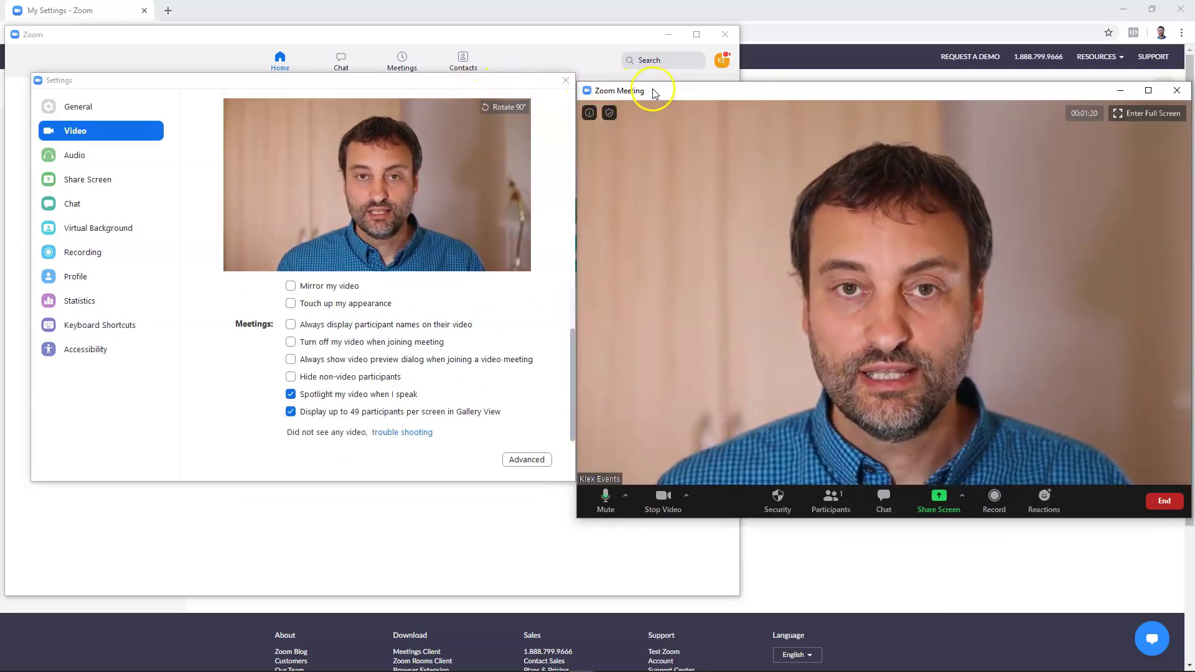
left_click_drag(654, 92, 192, 21)
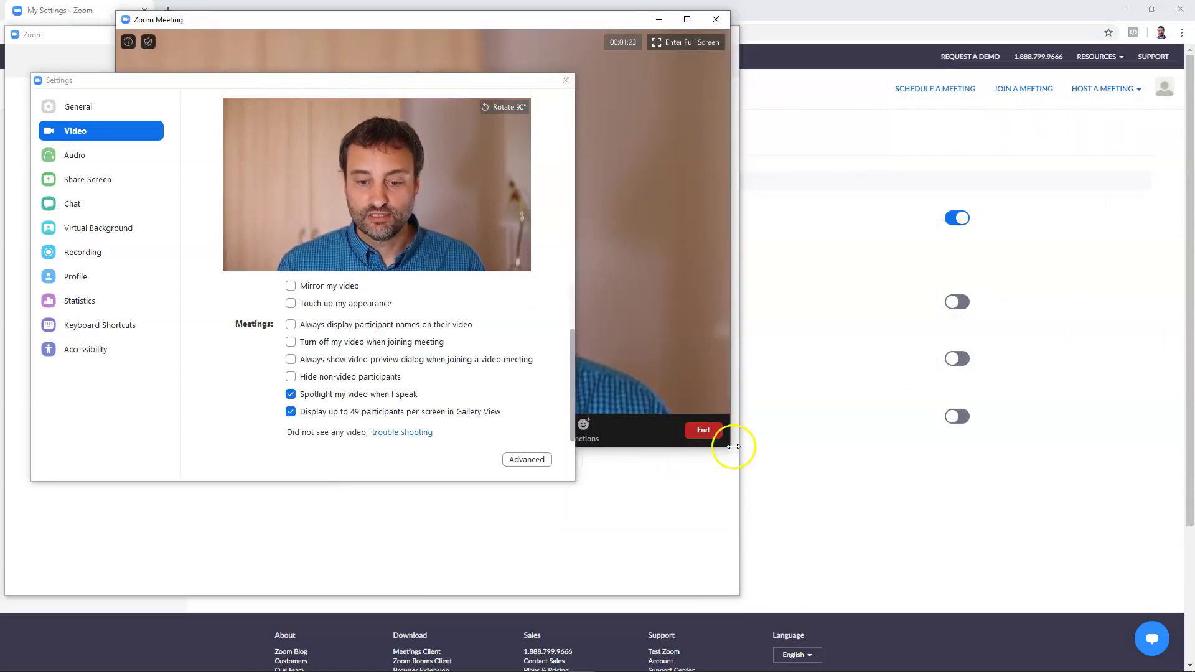
left_click_drag(731, 449, 1191, 647)
left_click_drag(386, 85, 245, 46)
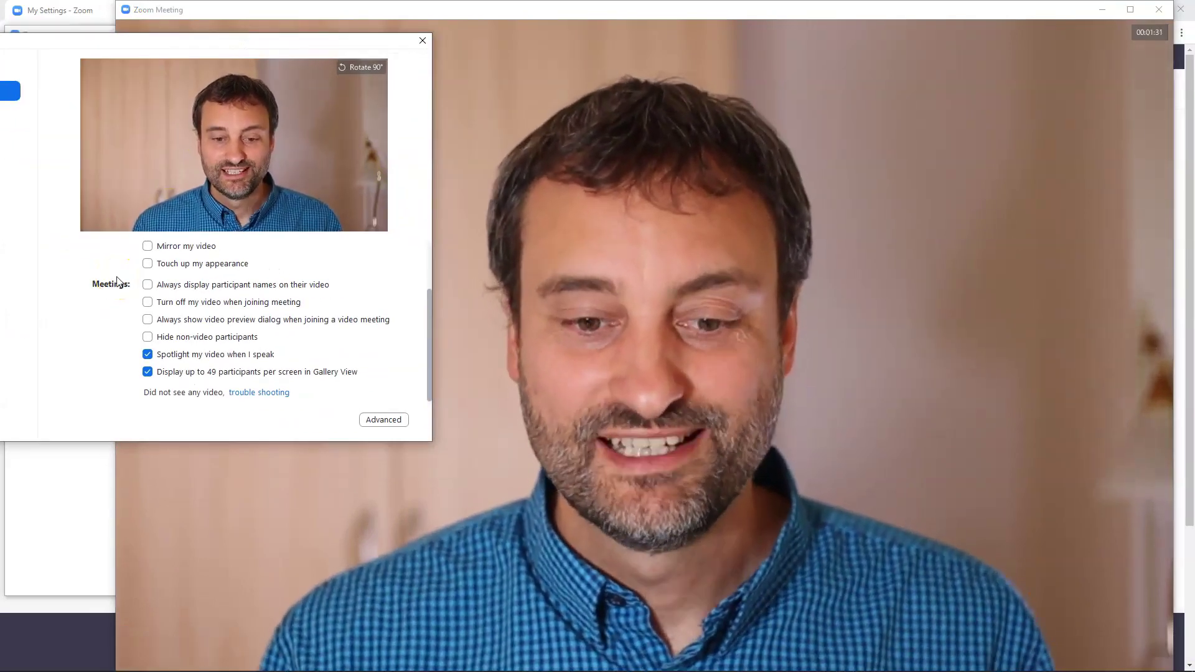
- Switch Touch up my appearance on and off several times in the Video settings to compare the camera image, leaving it off
left_click(192, 267)
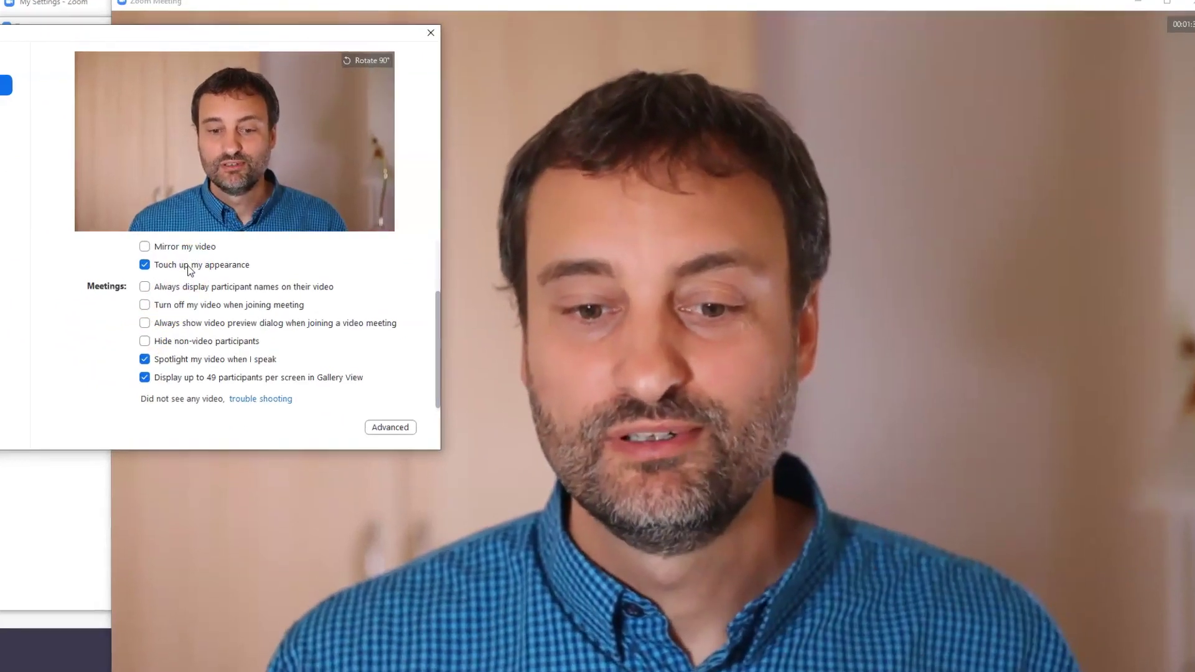
left_click(190, 265)
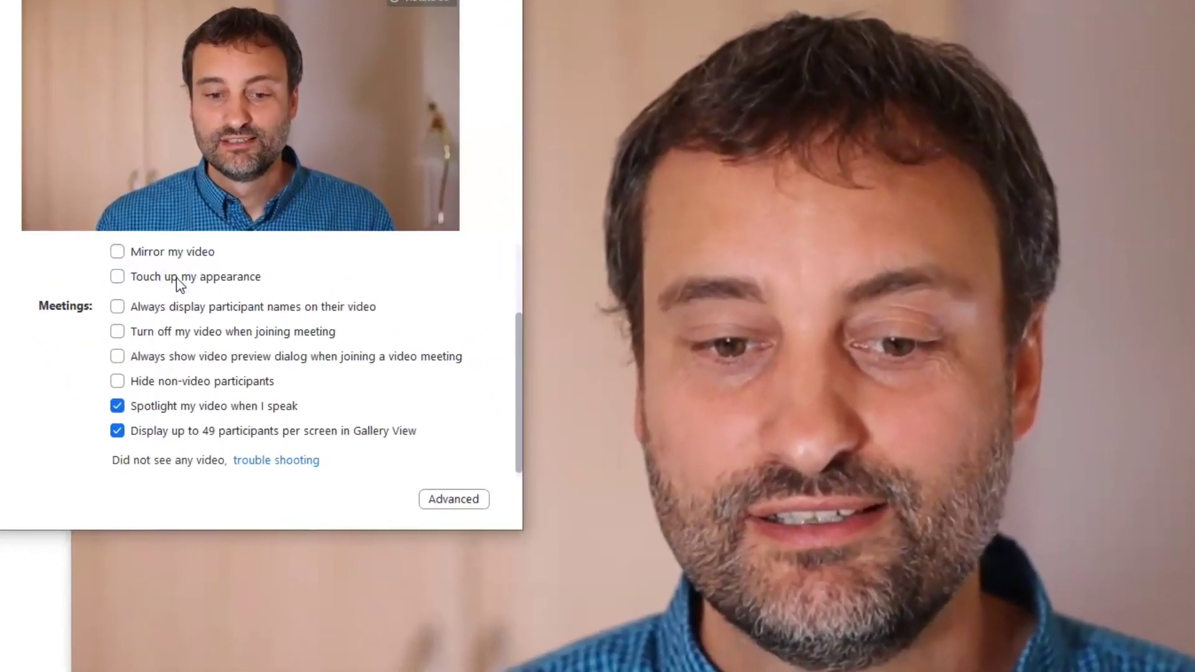
left_click(178, 283)
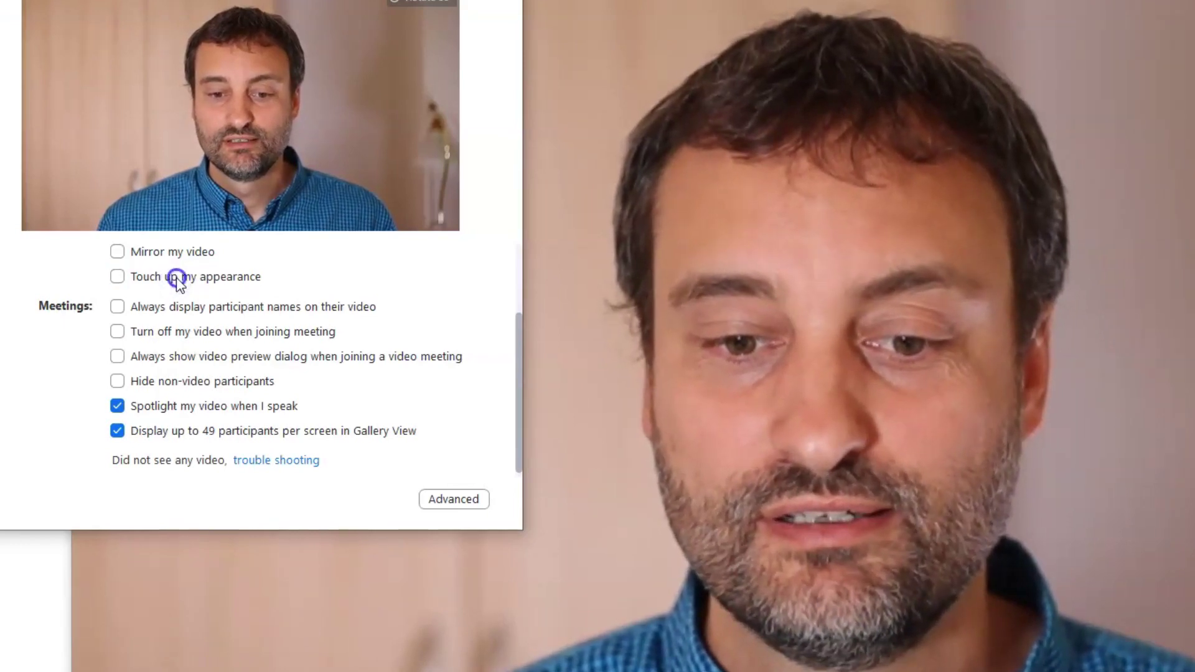
left_click(177, 280)
left_click(179, 281)
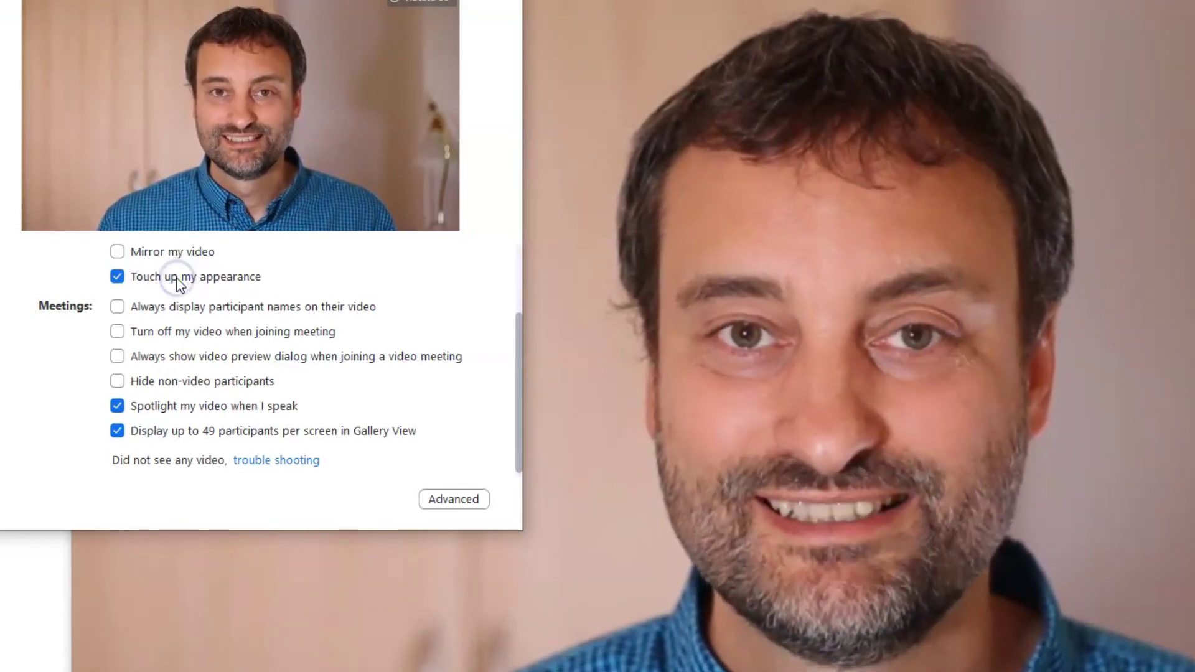
left_click(178, 281)
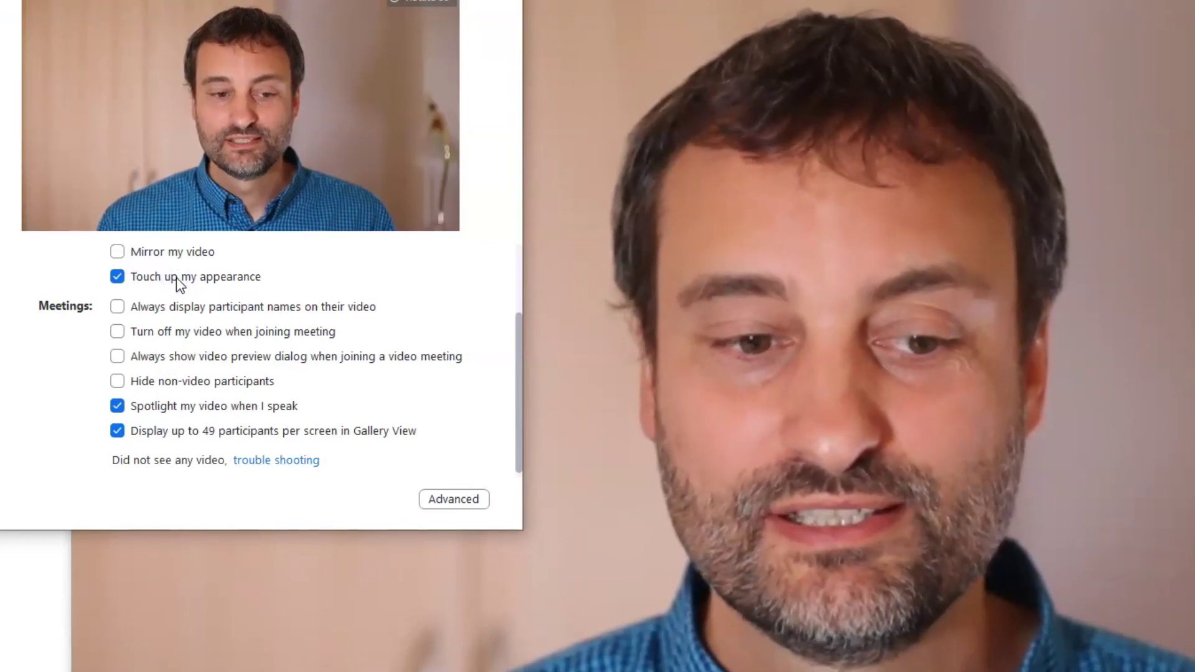
left_click(178, 282)
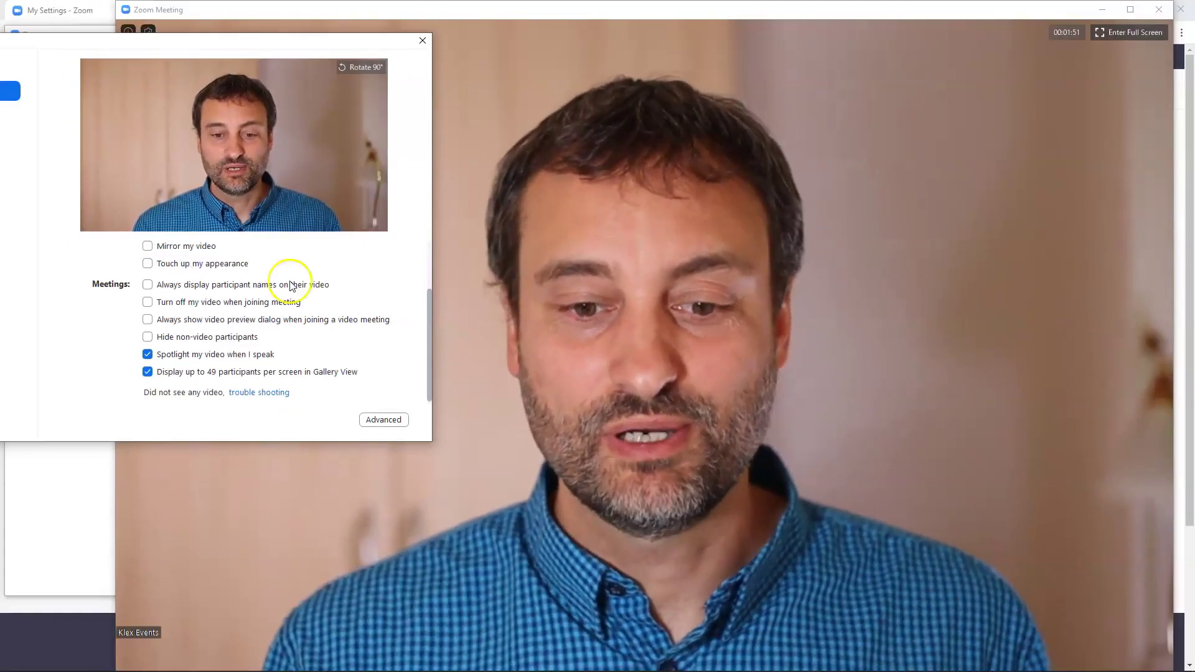
- Start recording the meeting and toggle Touch up my appearance on and off while the recording runs
mouse_move(696, 387)
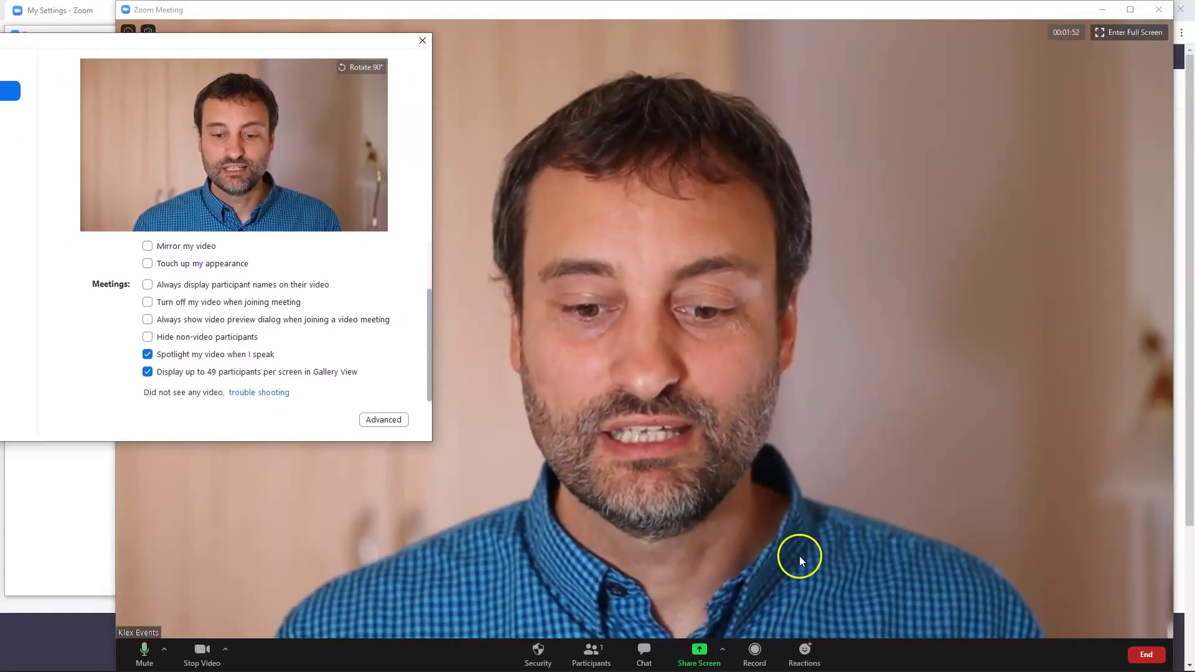
left_click(754, 650)
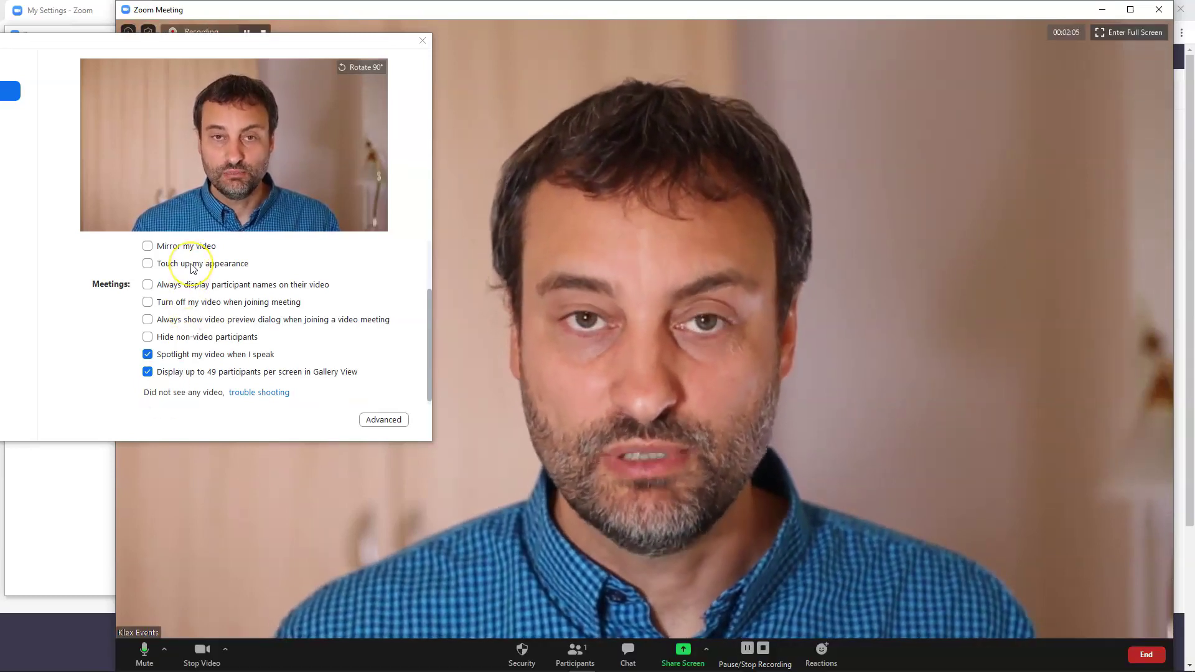
left_click(191, 263)
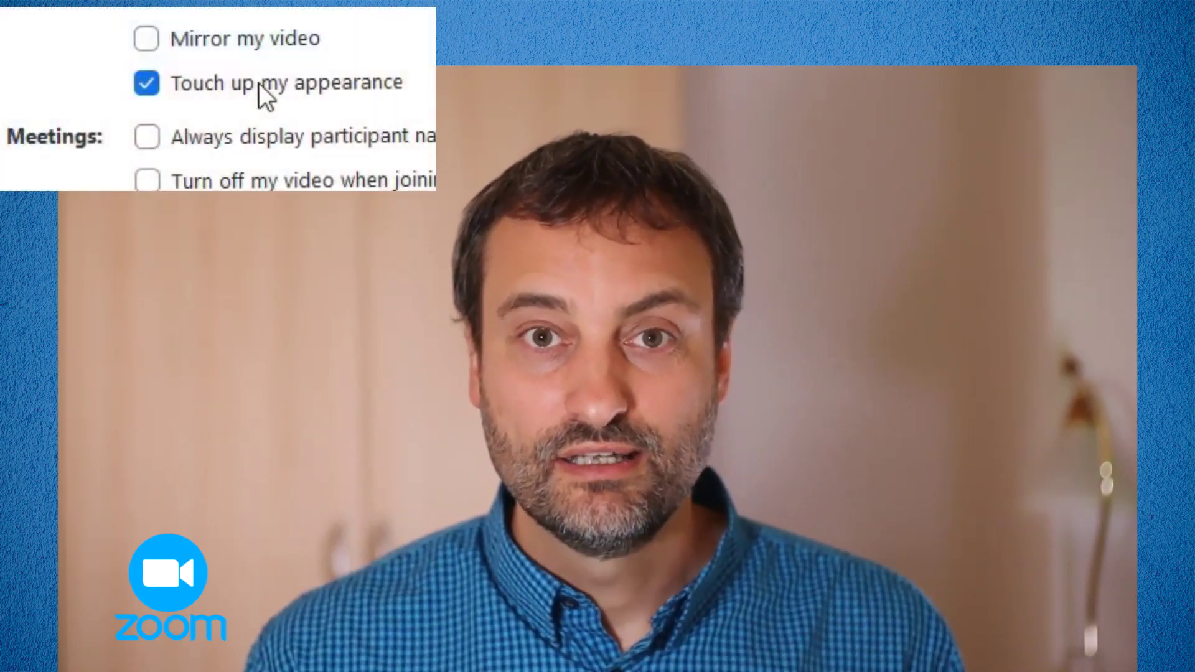
left_click(259, 83)
left_click(220, 94)
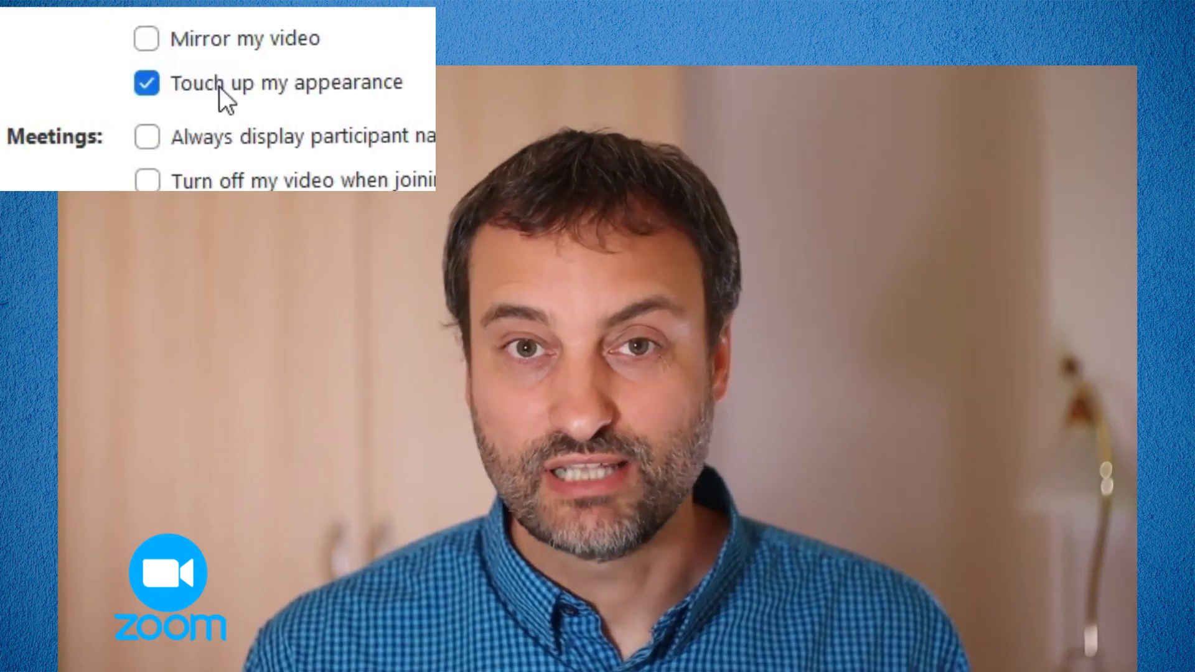
left_click(219, 87)
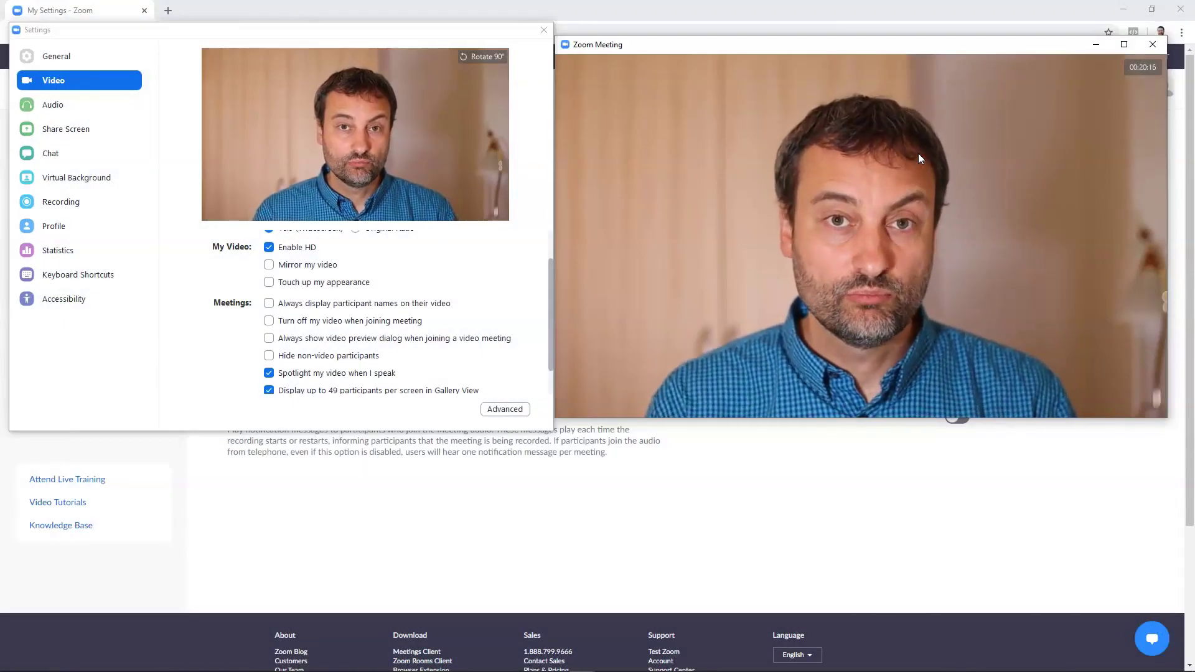
- Enable Add a timestamp to the recording in the Recording settings and start recording the meeting
mouse_move(920, 153)
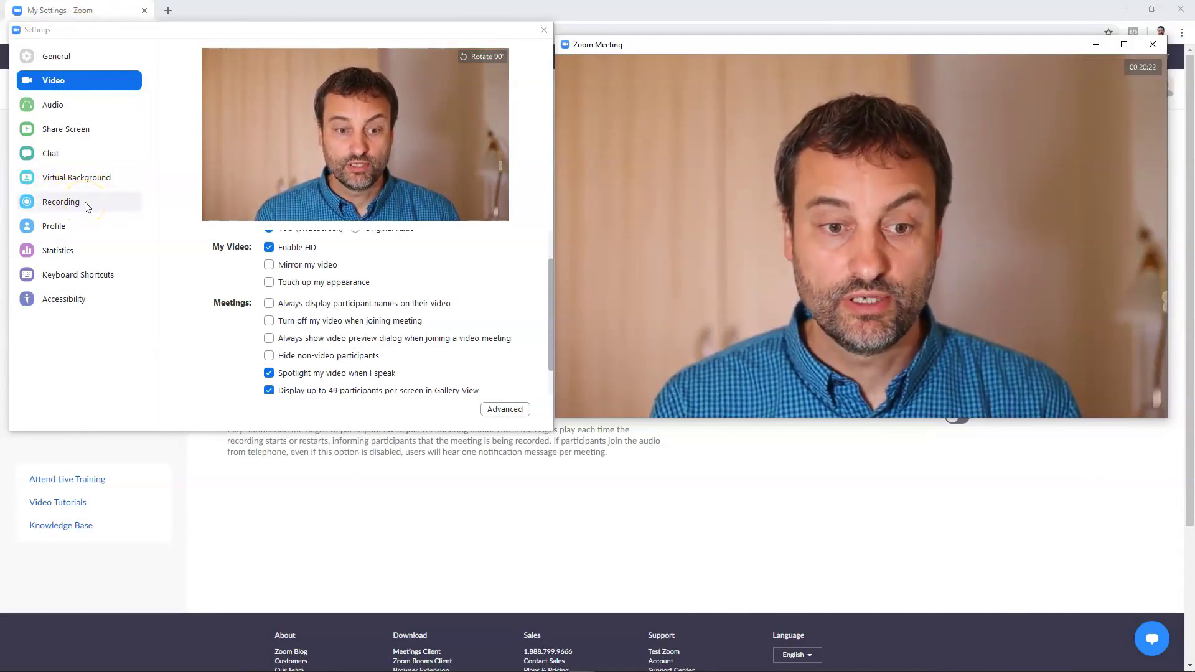
left_click(87, 205)
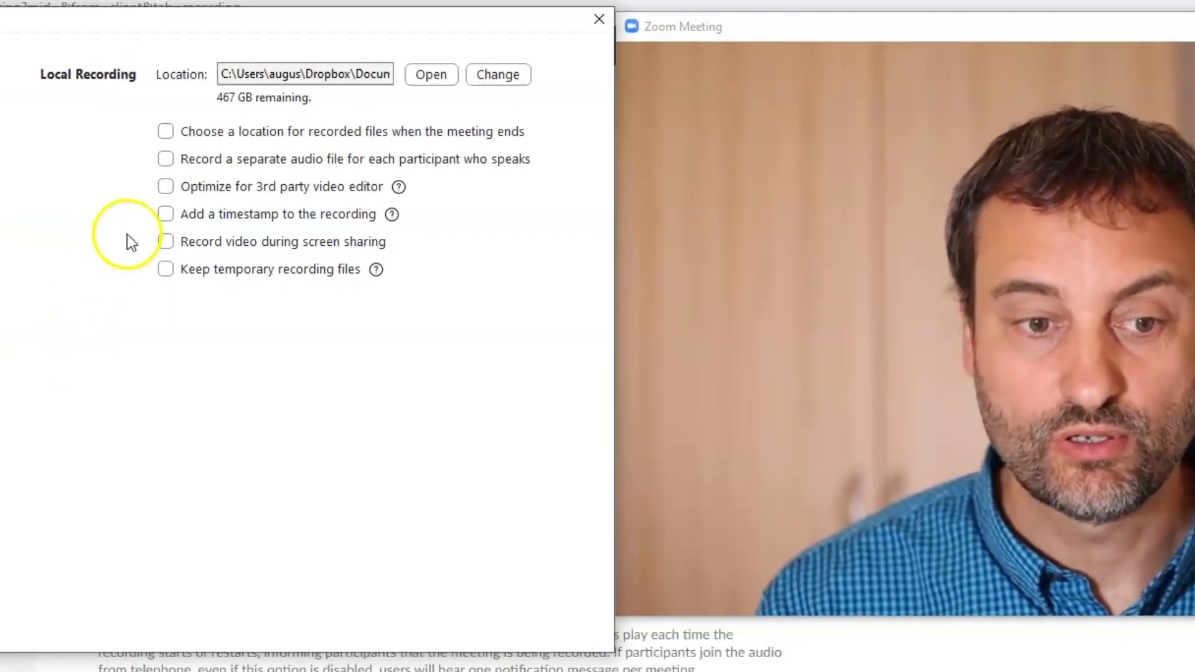
left_click(165, 215)
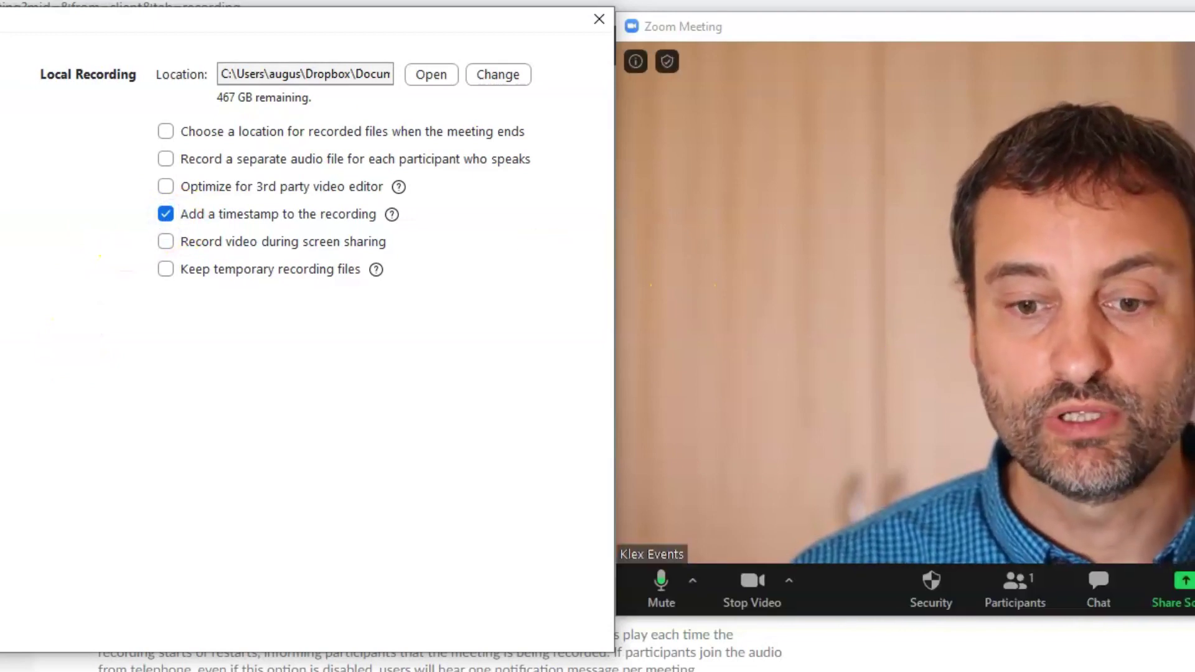
key("alt+r")
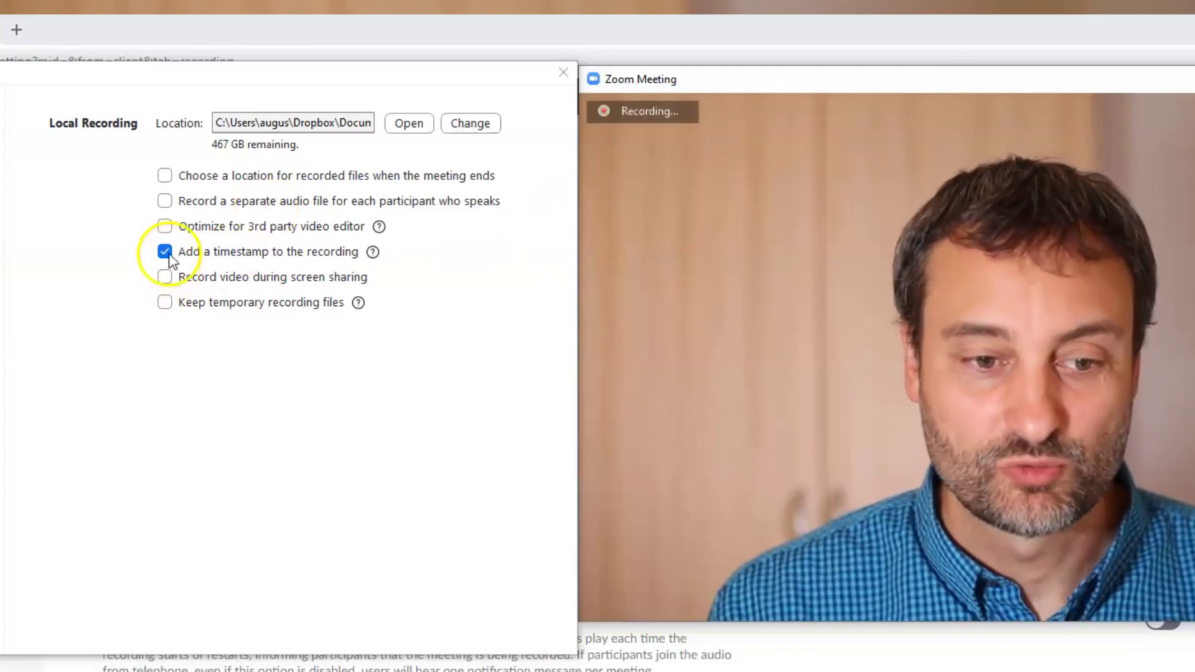
- Turn off Add a timestamp to the recording and Record video during screen sharing
left_click(166, 252)
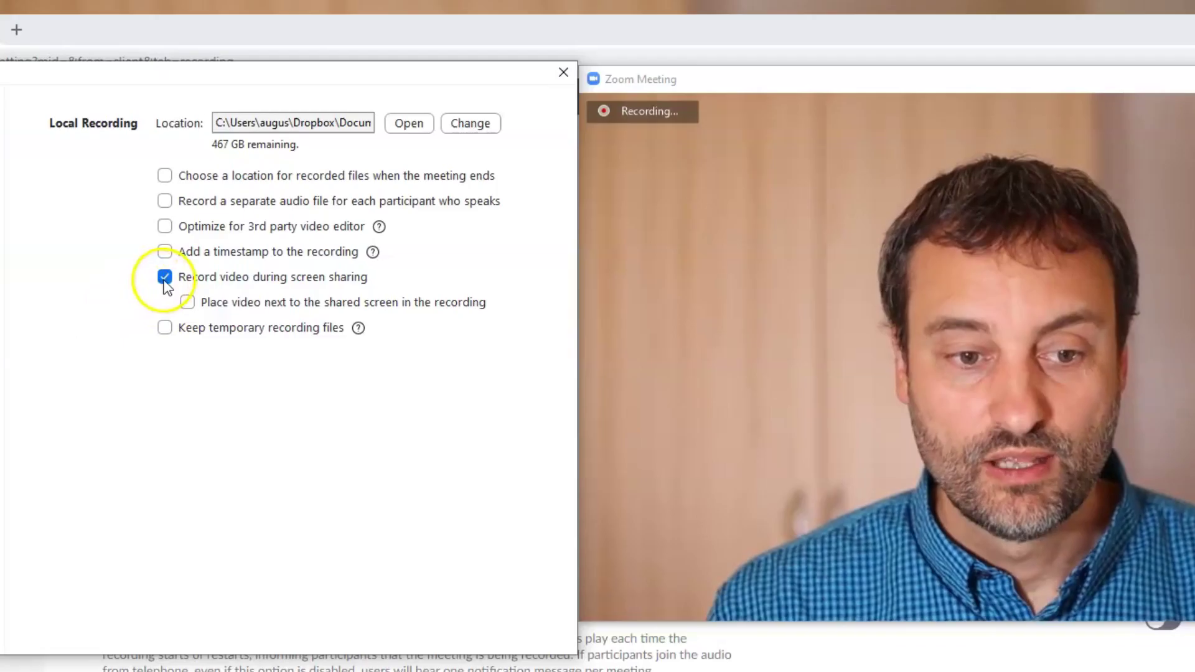
left_click(165, 278)
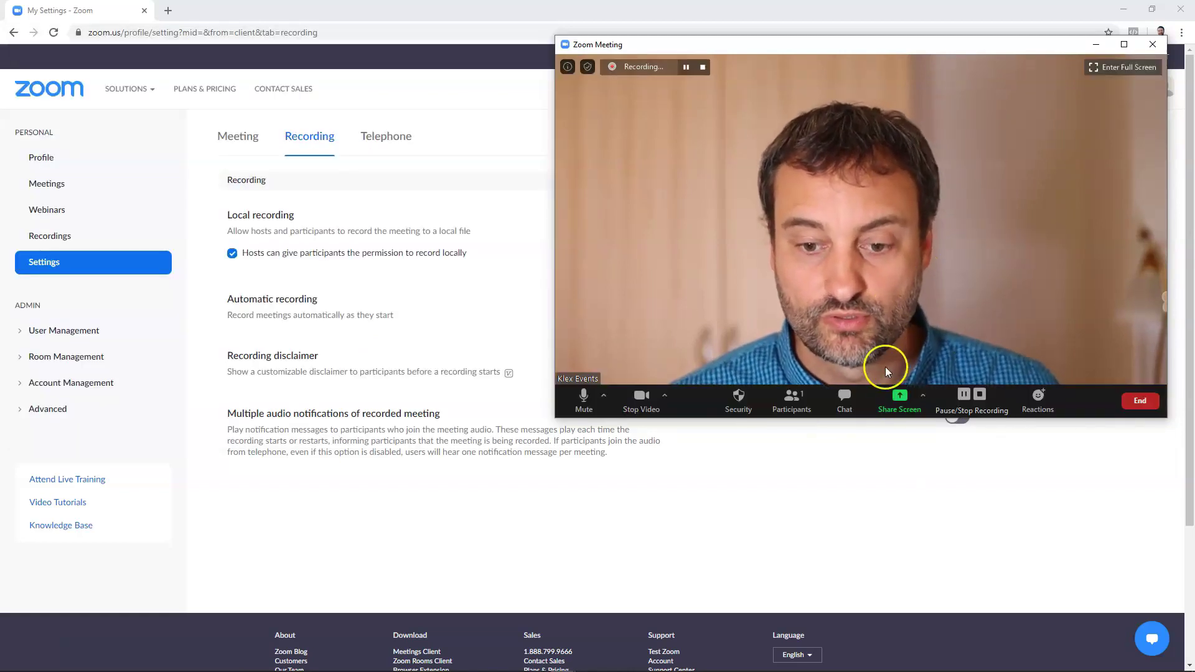
- Share the screen in the meeting being recorded, and end the share after a short demonstration
left_click(903, 398)
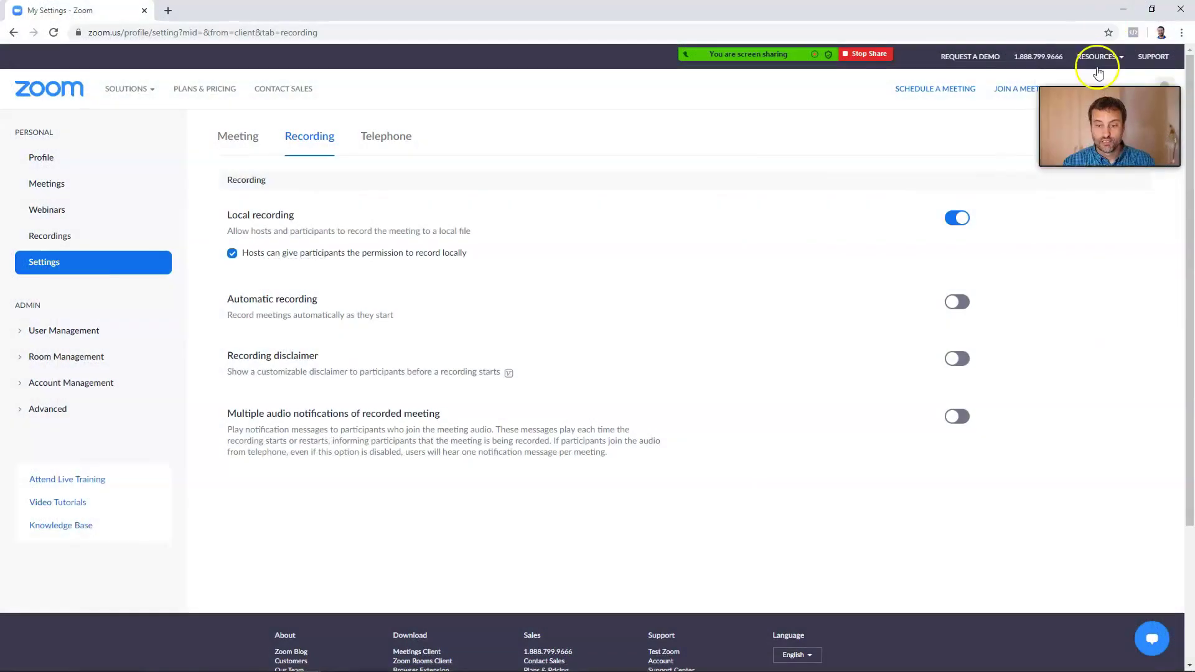
left_click(1050, 116)
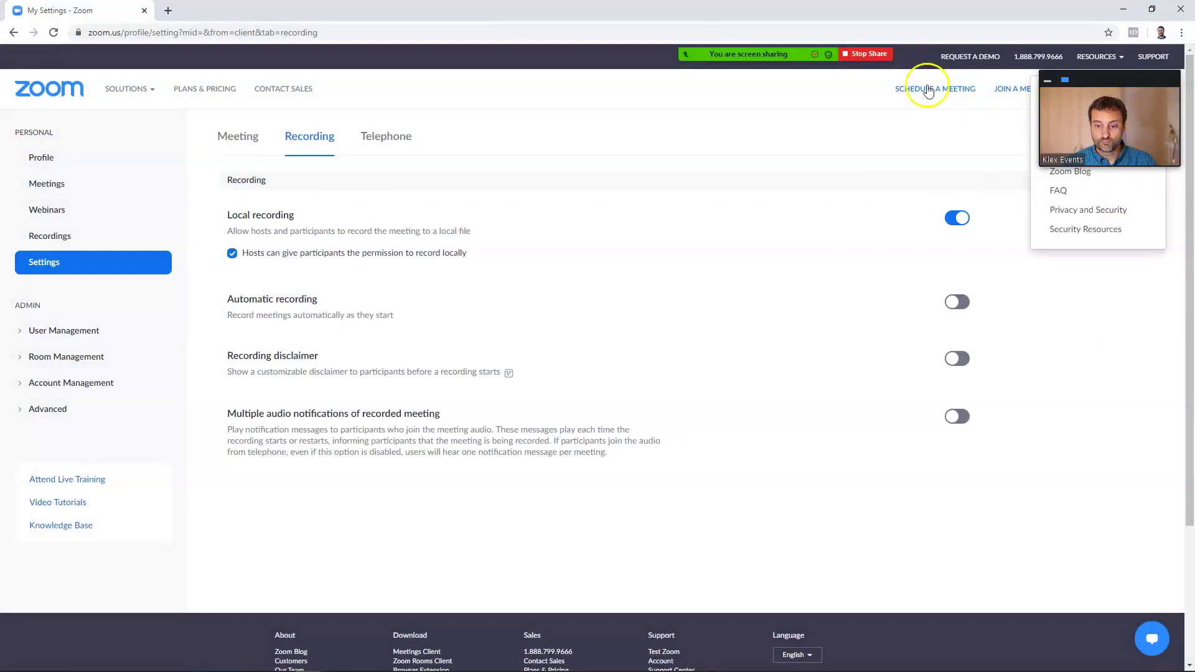
left_click(881, 53)
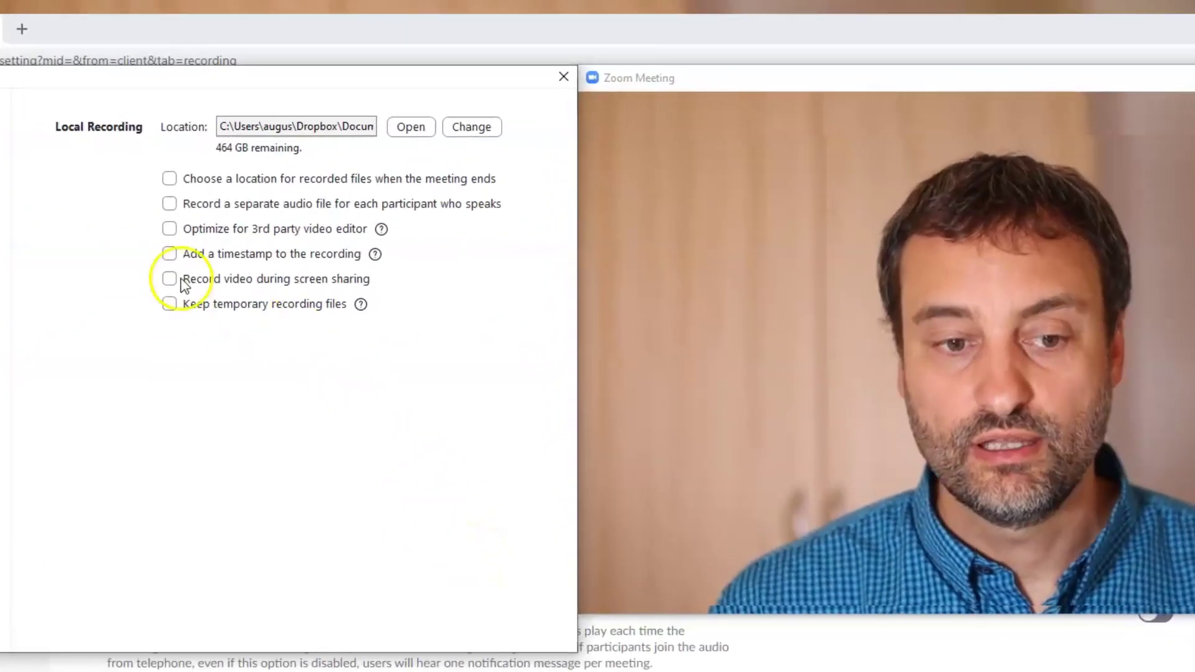
- Enable Record video during screen sharing and start a new recording of the meeting
left_click(169, 279)
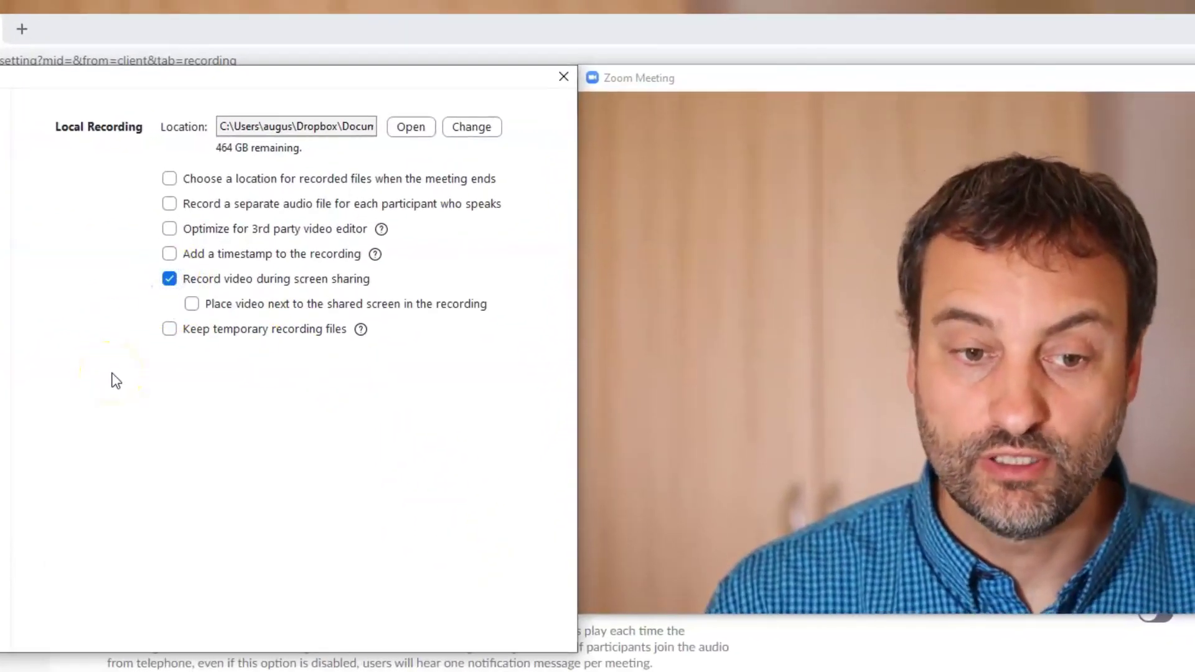
mouse_move(592, 320)
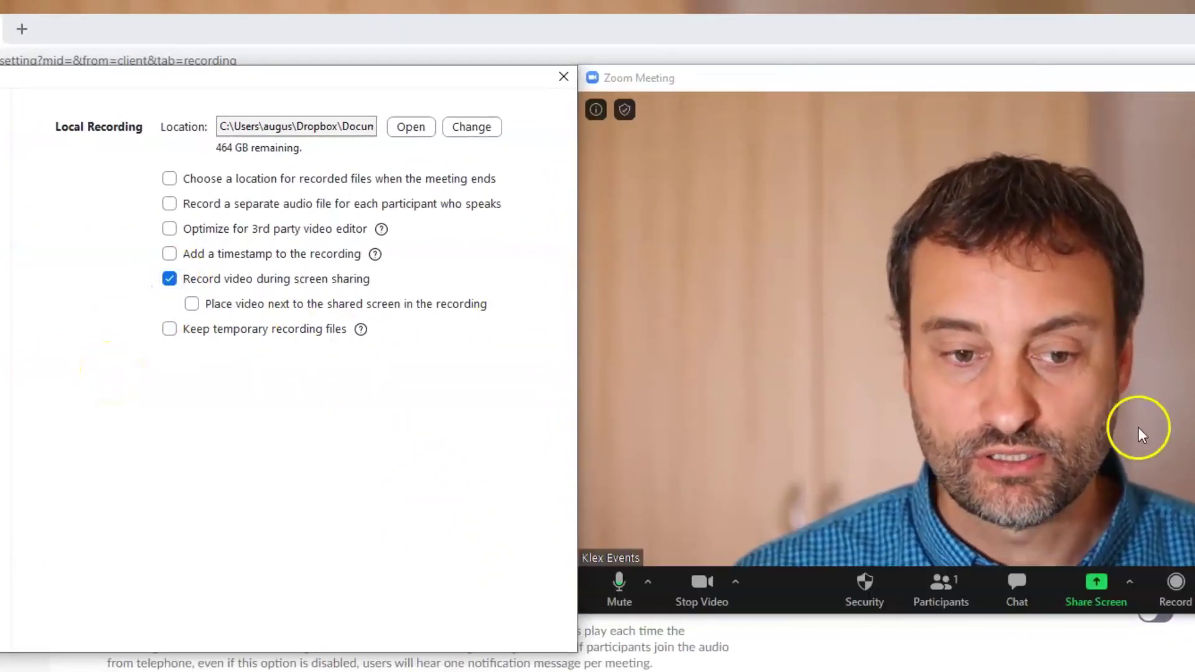
left_click(1175, 585)
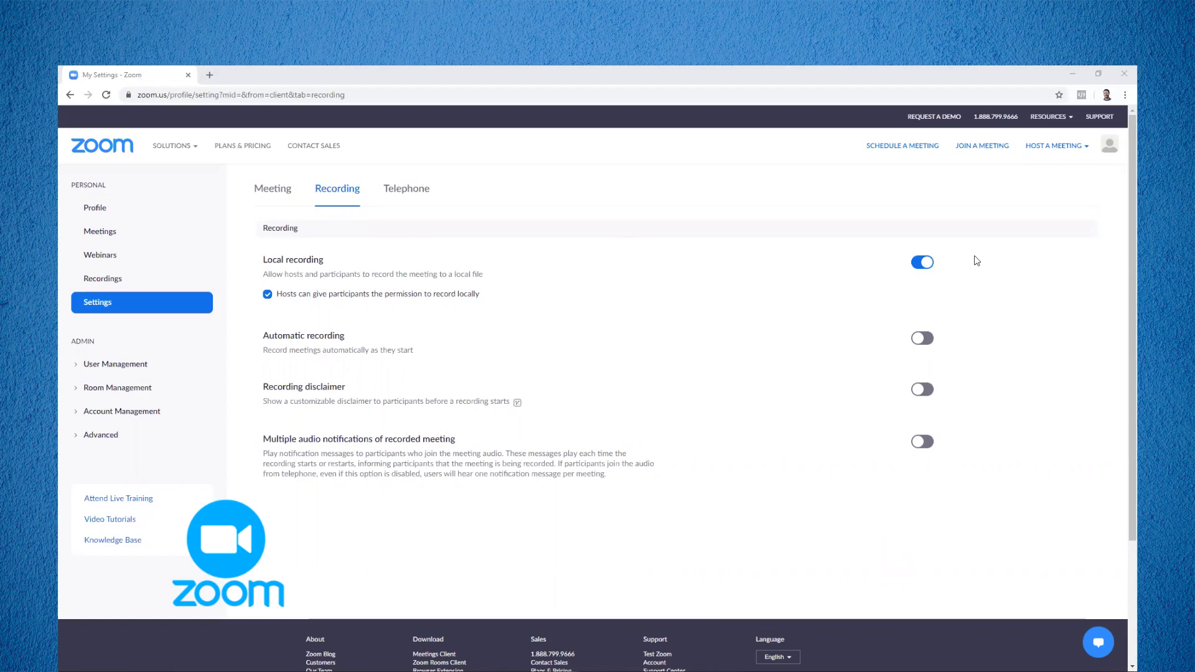
- Repeatedly hide and show the small active speaker video during the recorded screen share, and move its window away from the screen's edge
left_click(1022, 137)
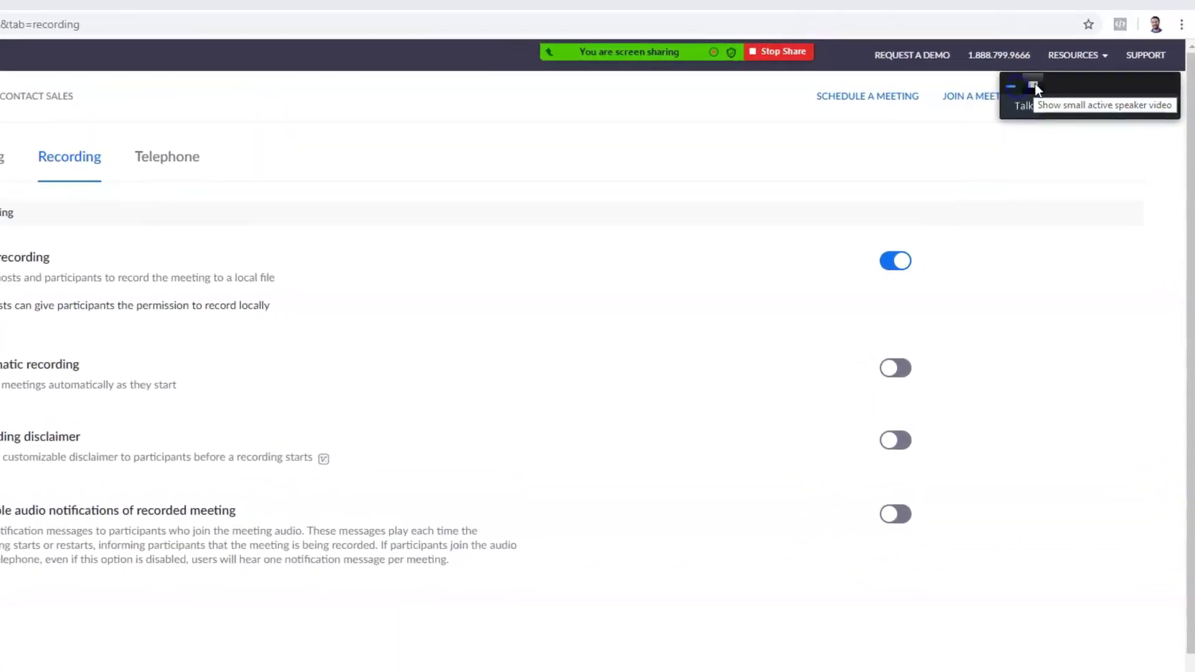
left_click(1031, 86)
left_click(1009, 85)
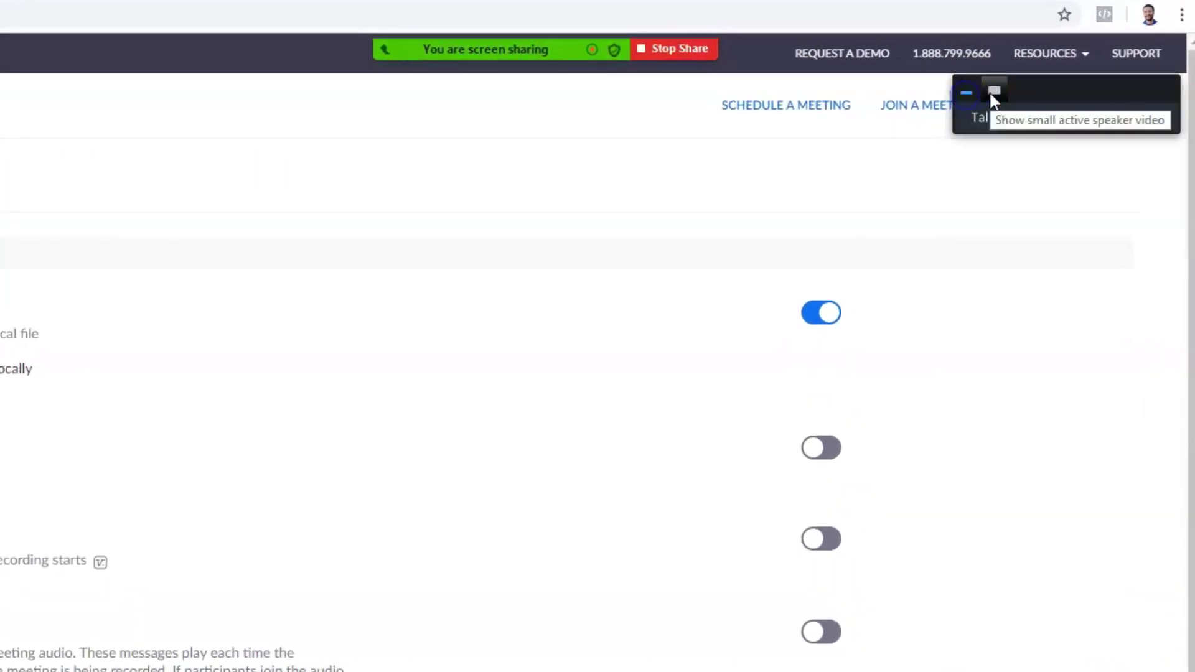
left_click(990, 92)
left_click(971, 94)
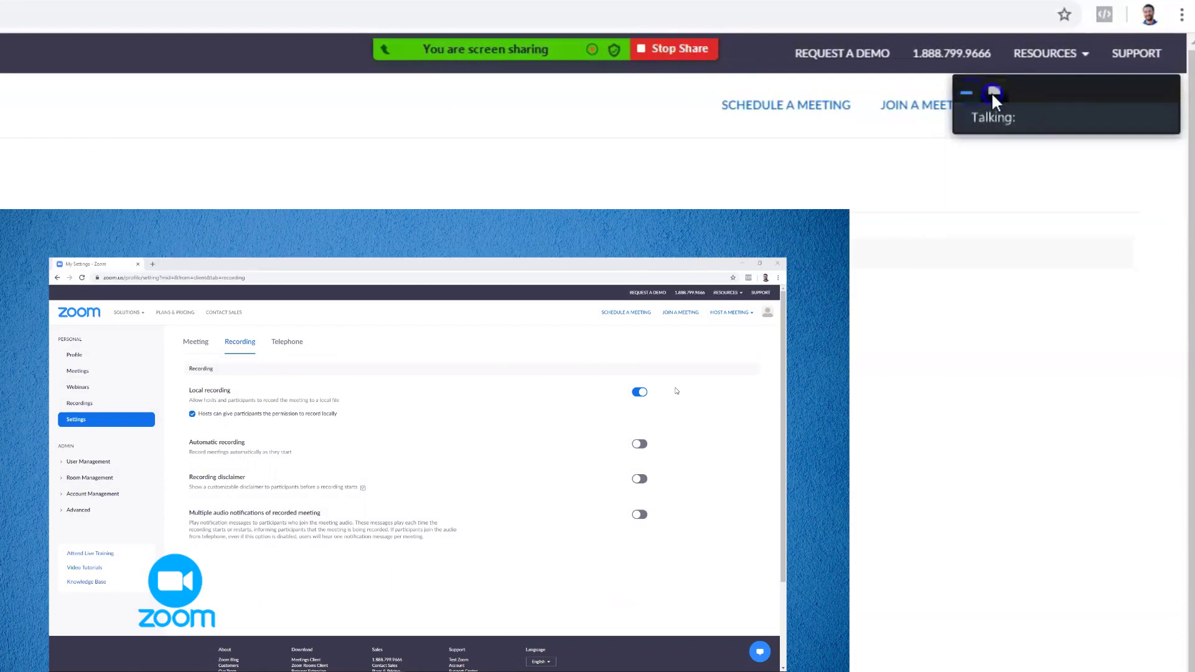
left_click(993, 93)
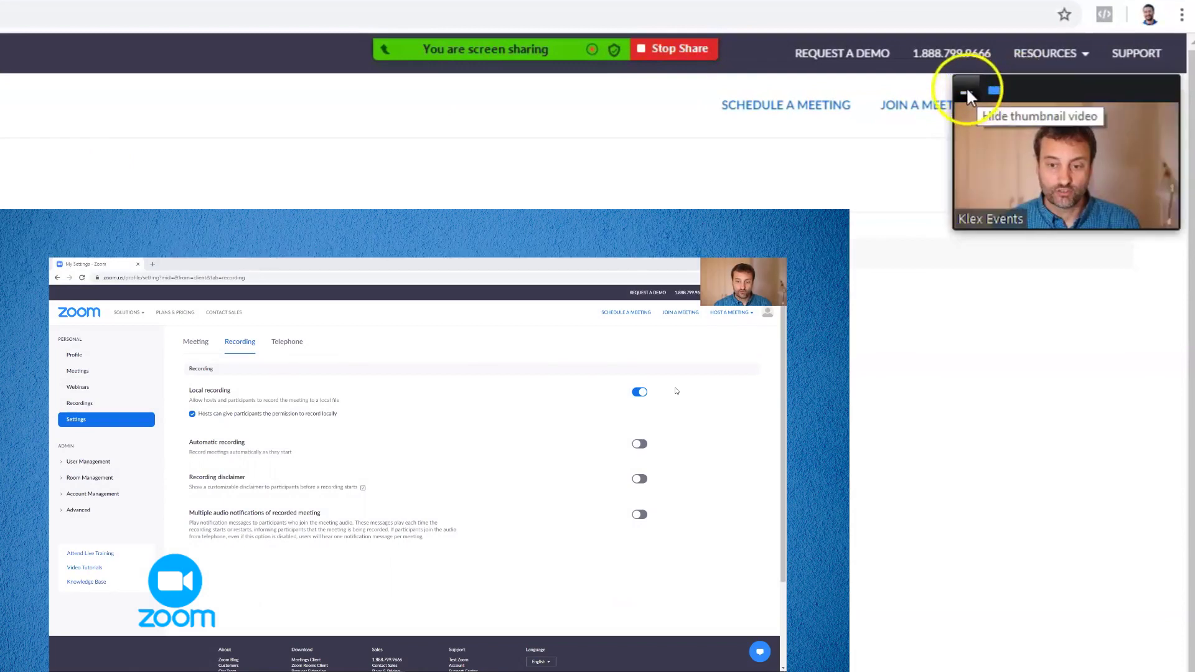
left_click(967, 93)
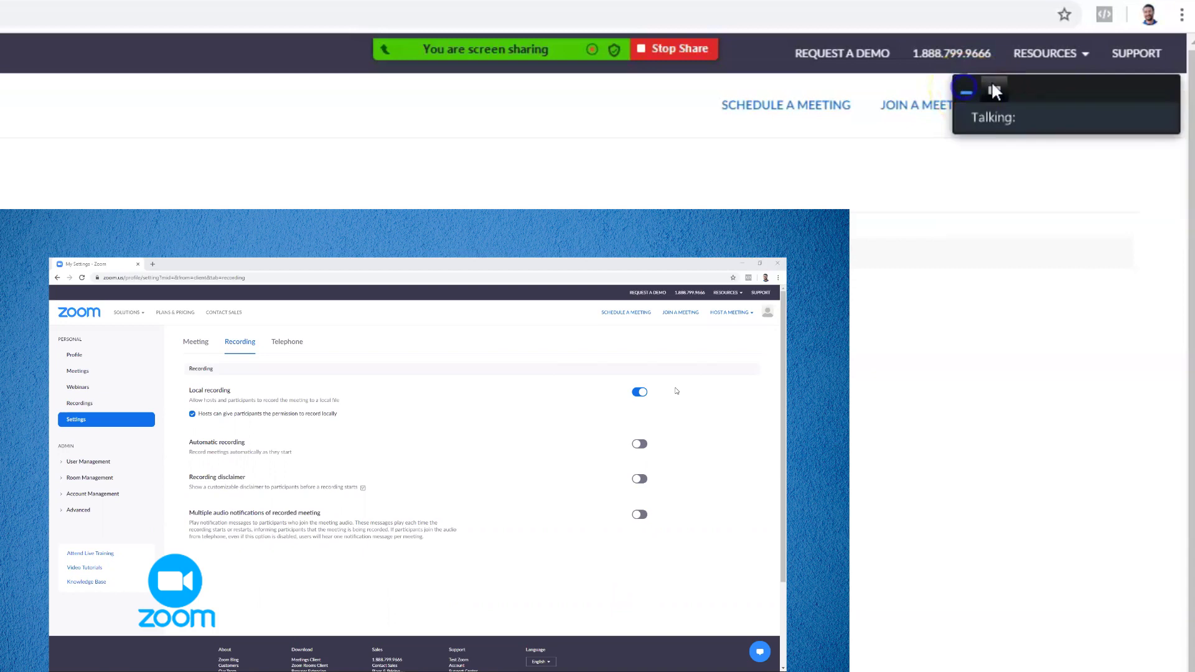
left_click(995, 92)
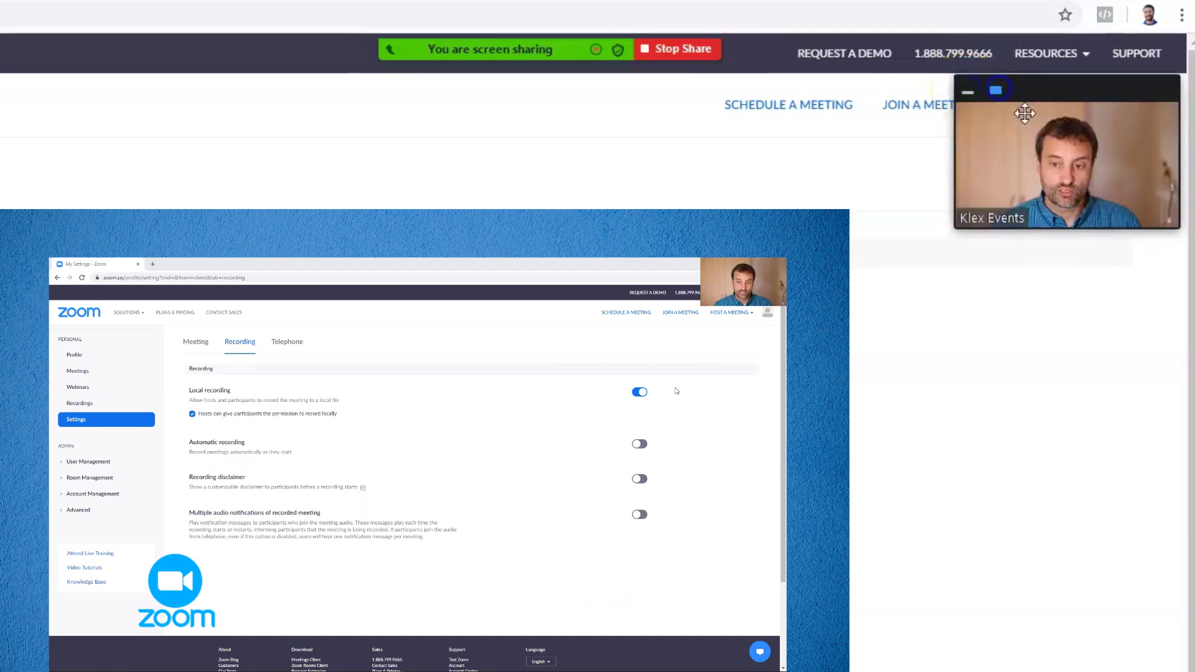
left_click_drag(1017, 135, 1065, 86)
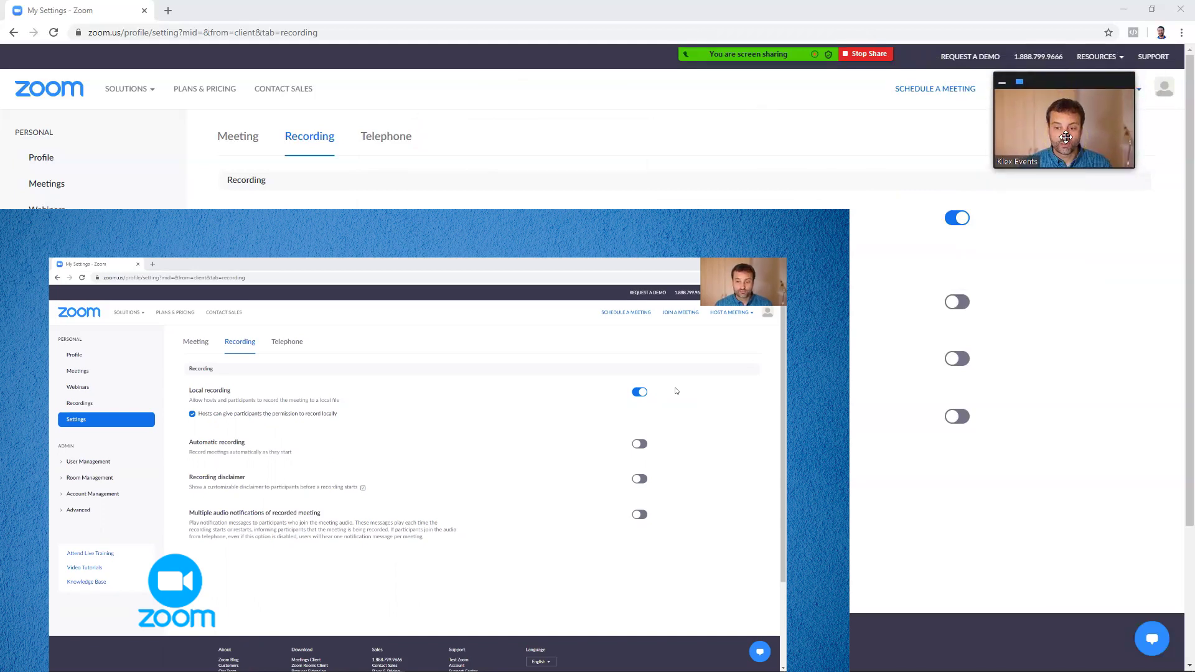
left_click(1003, 83)
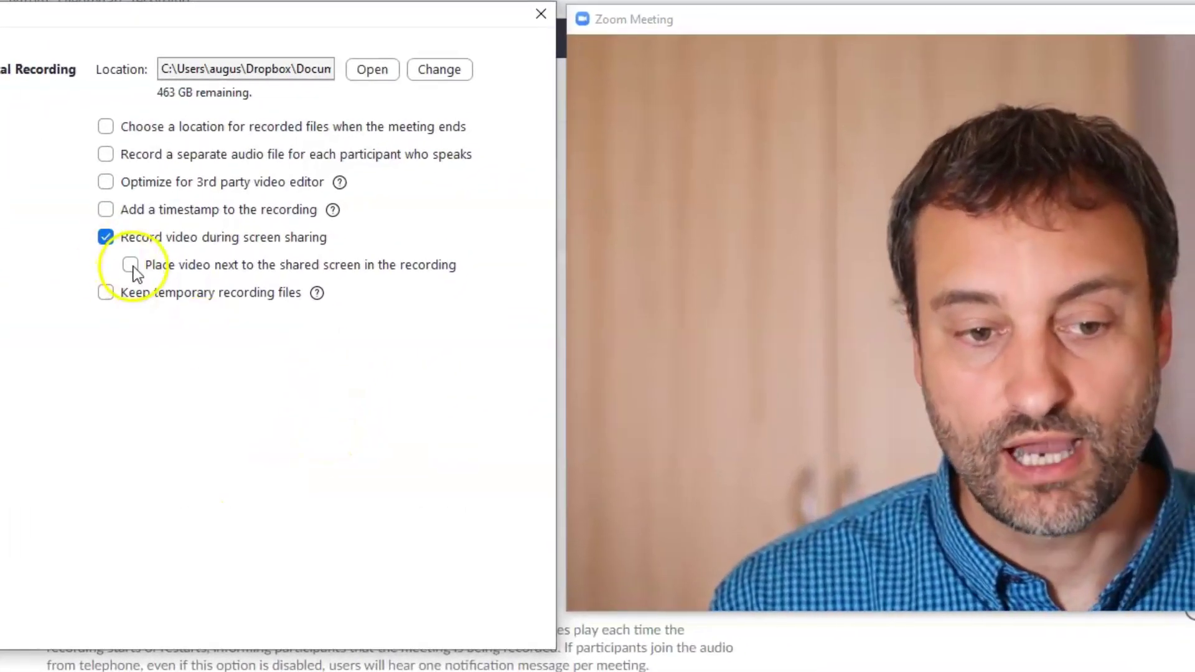
- Enable Place video next to the shared screen in the recording, and hide and show the thumbnail video again during a screen share
left_click(131, 266)
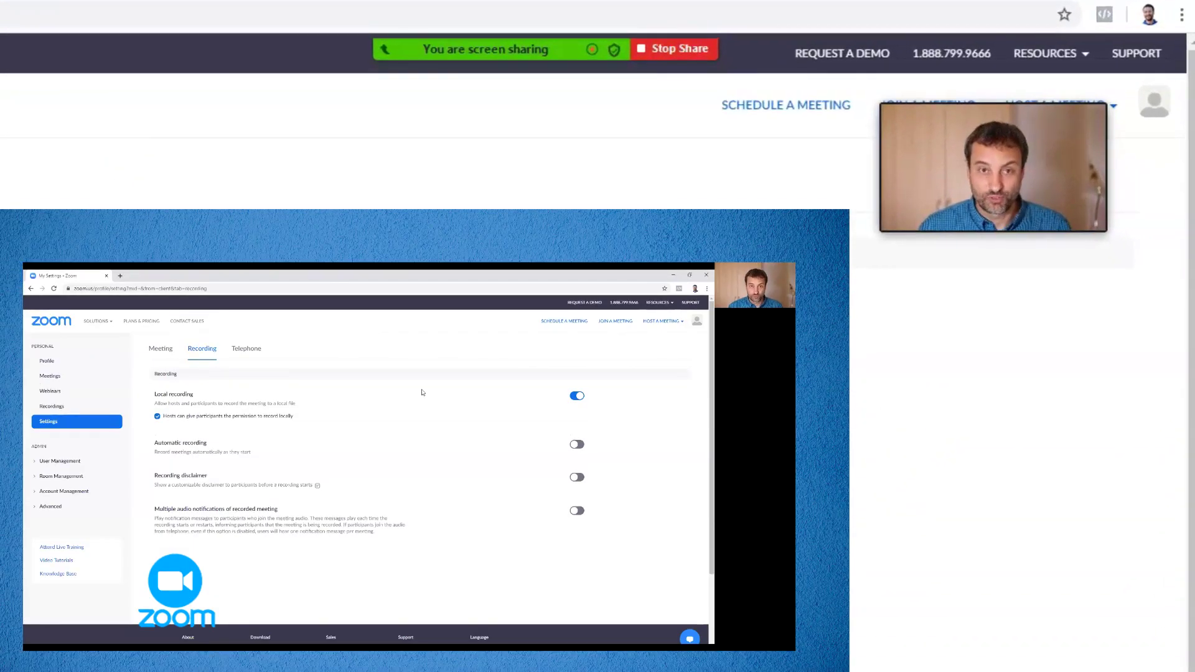
mouse_move(1025, 165)
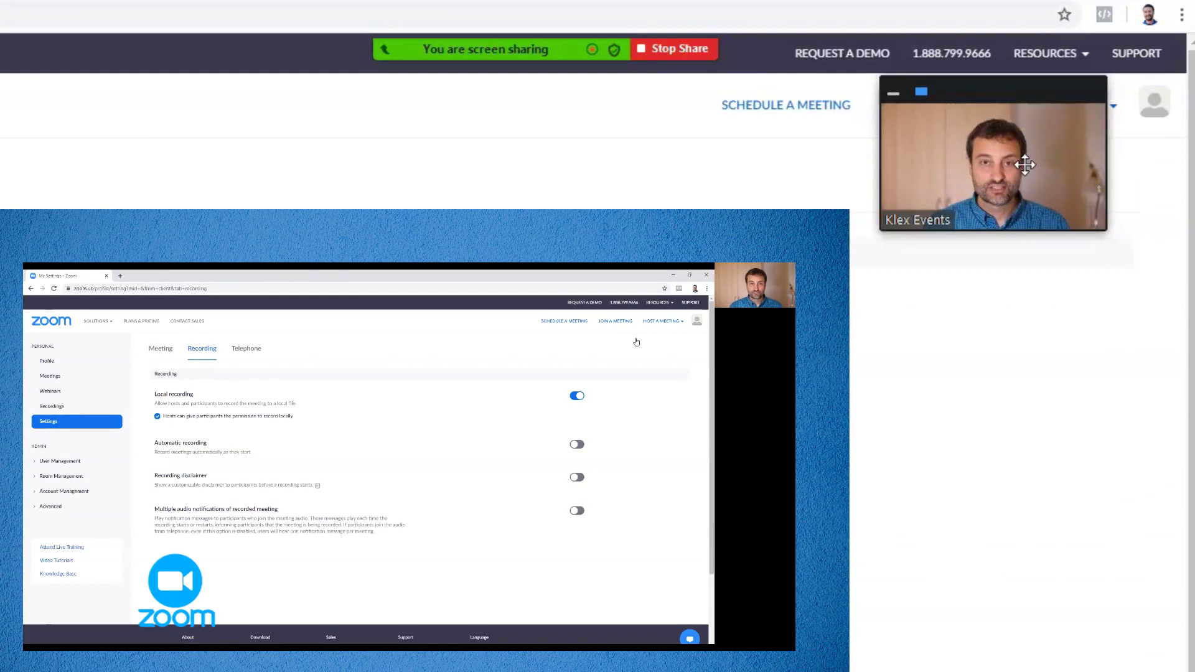
left_click(893, 94)
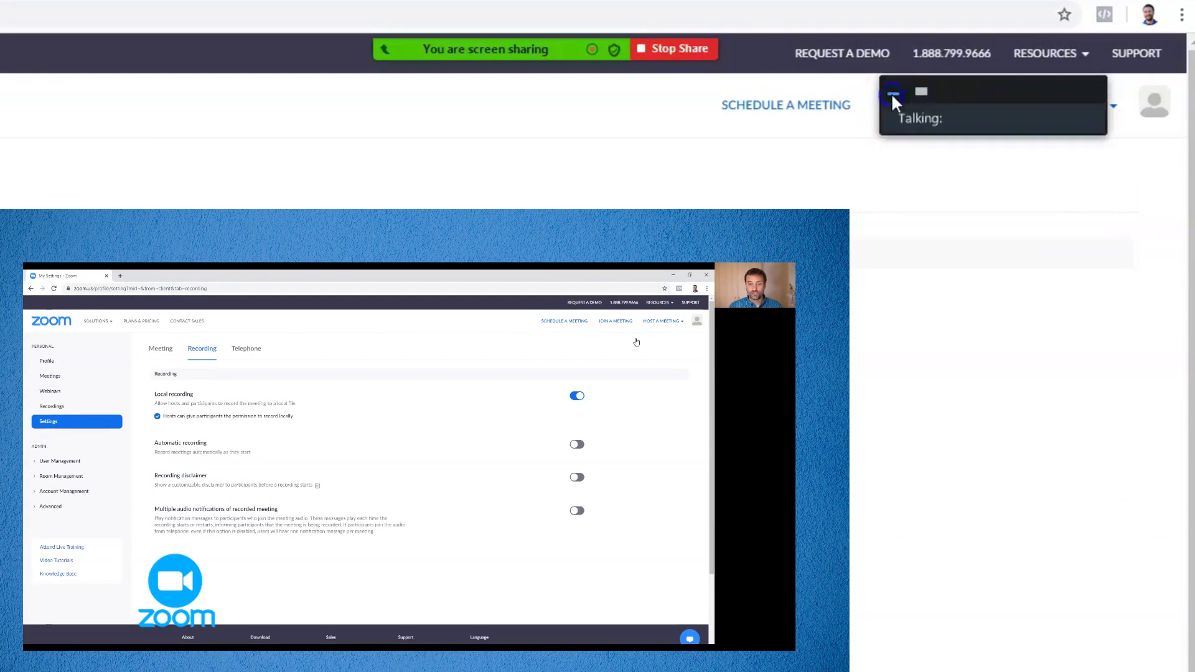
left_click(926, 92)
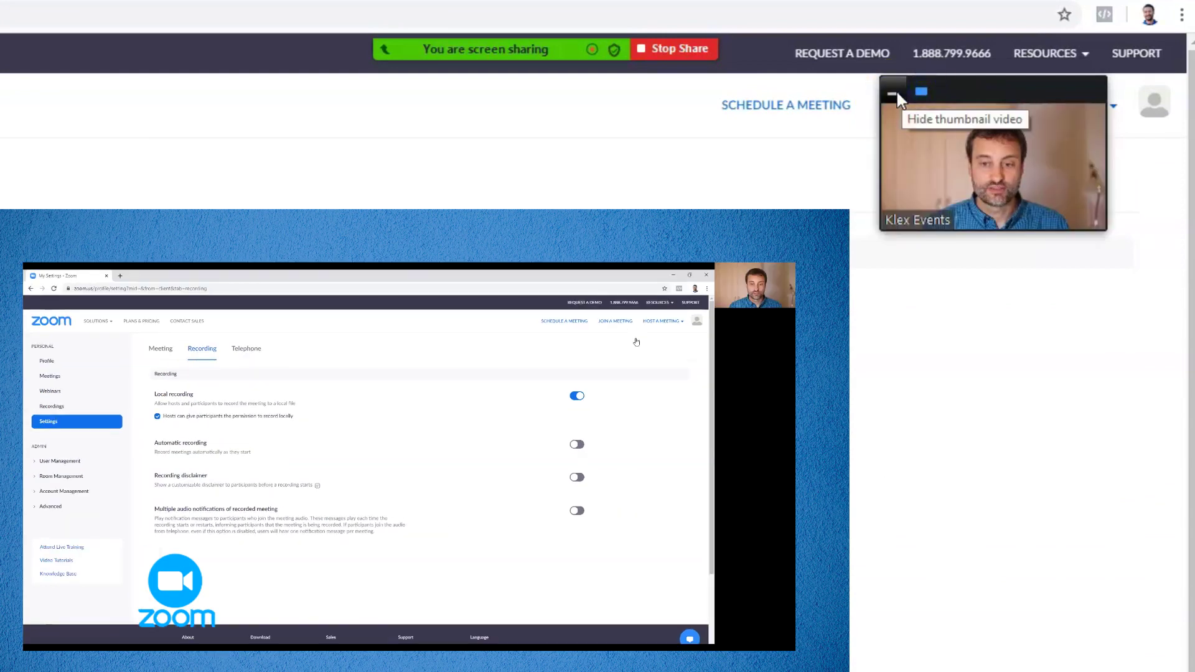
- Hide the thumbnail video and show the small active speaker video again several times during the recorded screen share
left_click(896, 92)
left_click(921, 91)
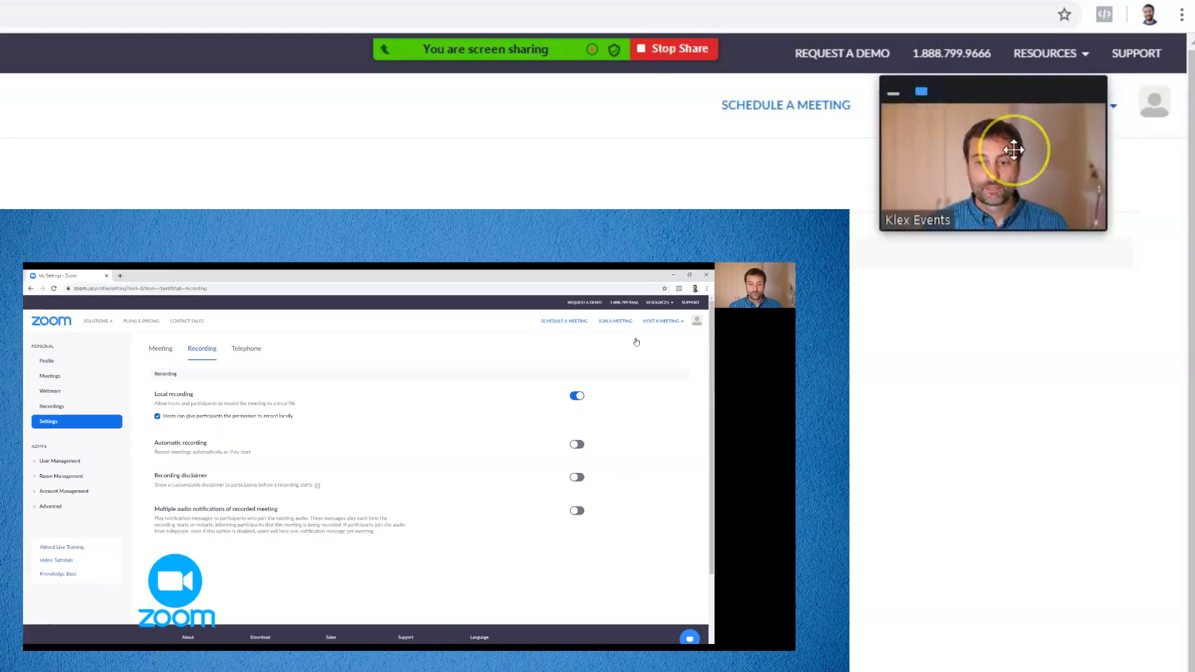
left_click(894, 94)
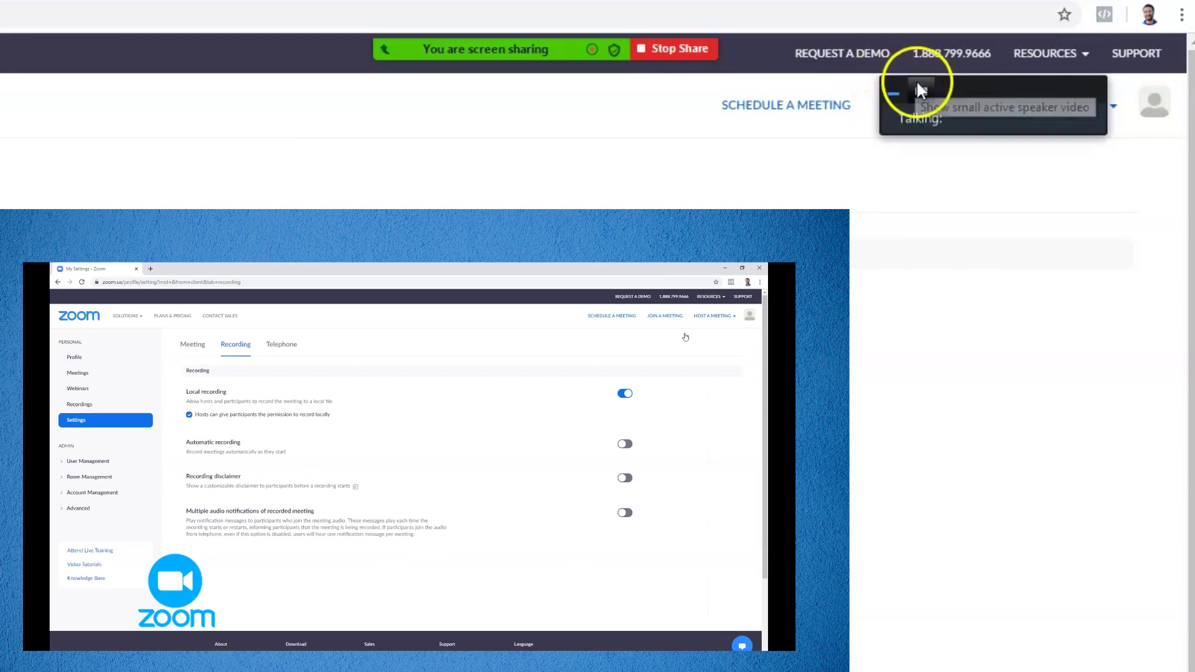
left_click(922, 92)
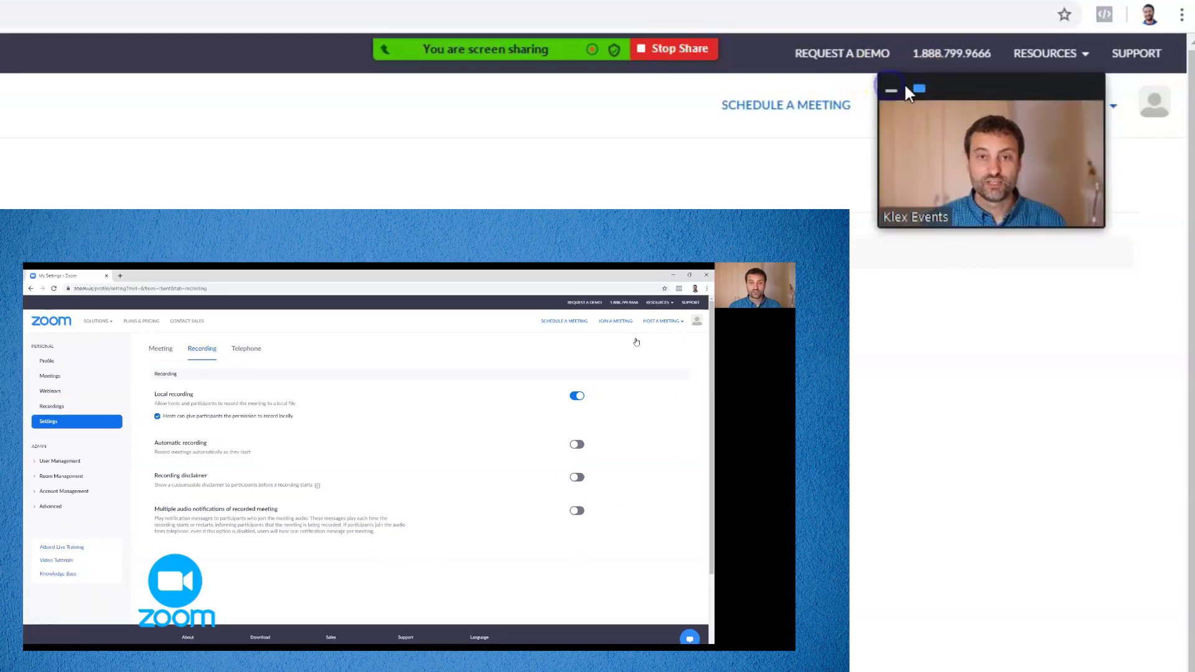
left_click(919, 90)
left_click(920, 90)
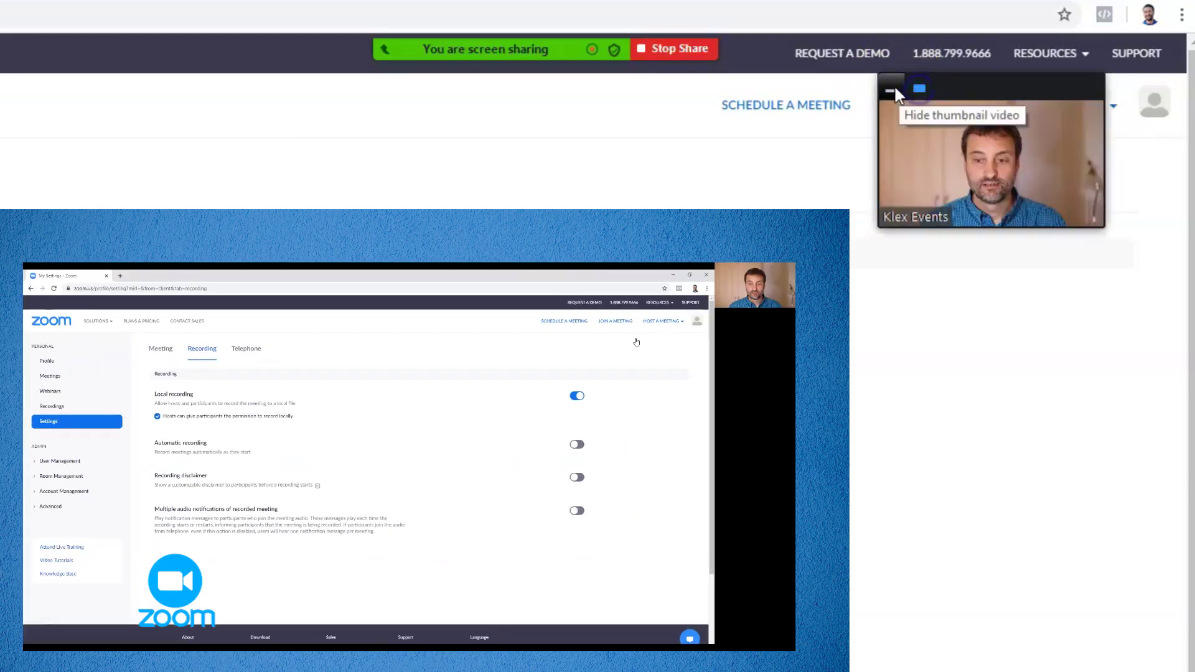
left_click(894, 89)
left_click(917, 88)
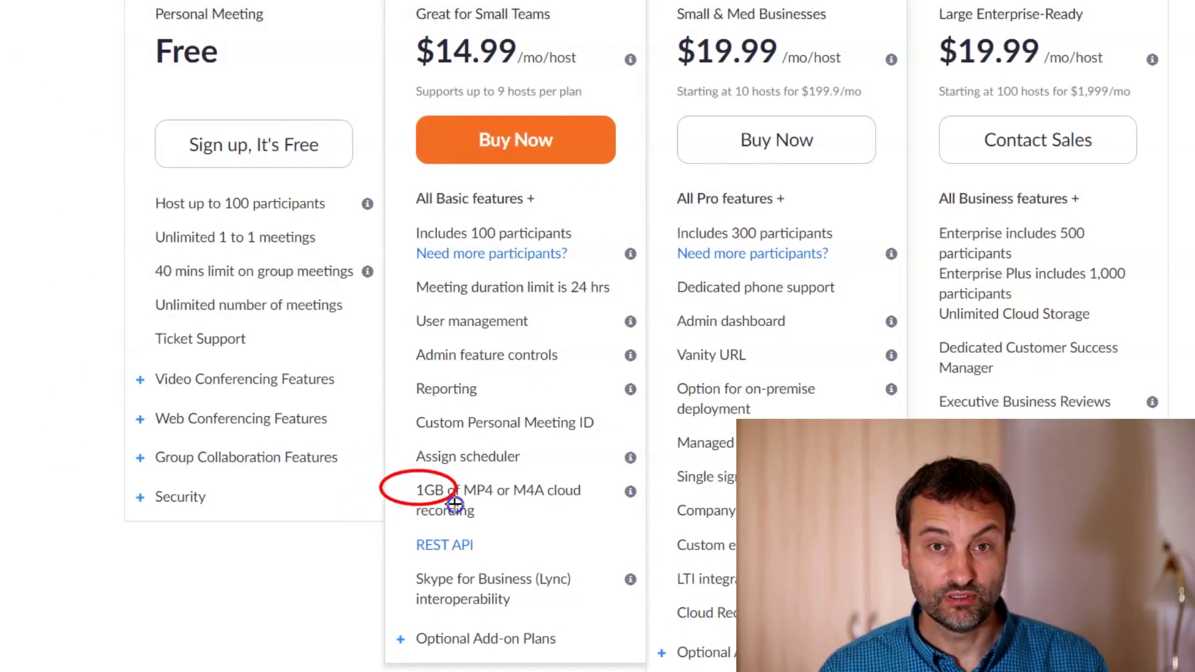
- Mark the 1GB cloud recording allowance in the features of the $14.99 plan
left_click_drag(455, 504, 606, 526)
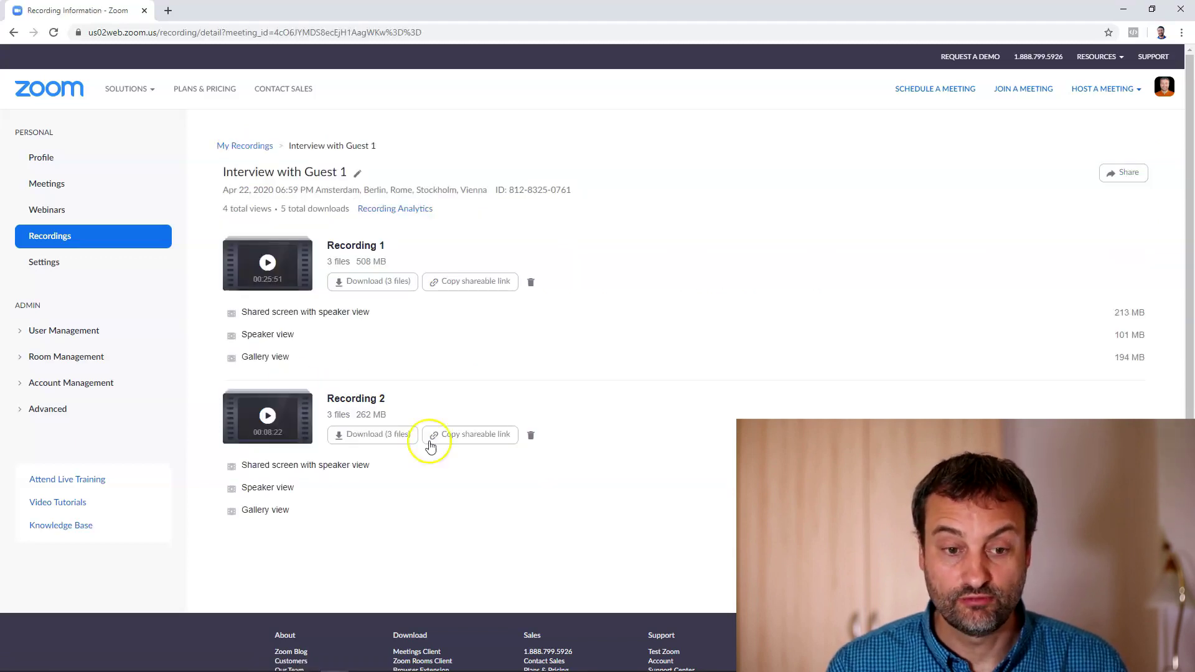
- Select both interviews in the cloud recordings list, and move the desktop client's recording settings window up to show its cloud storage section
mouse_move(868, 335)
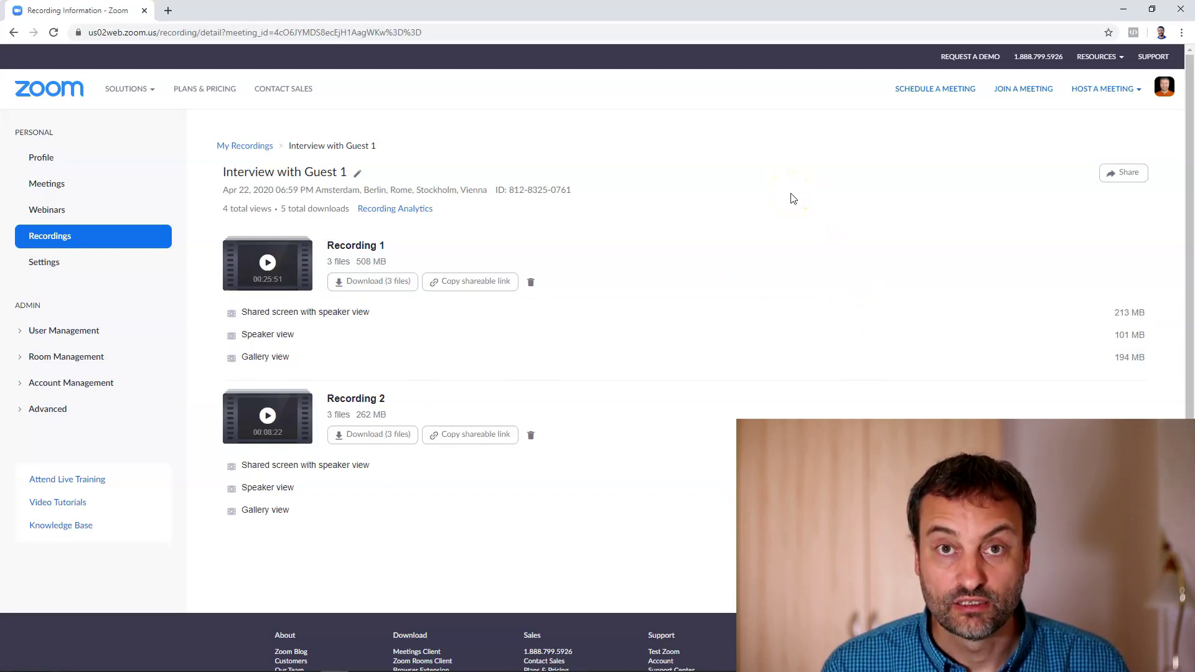
left_click(241, 146)
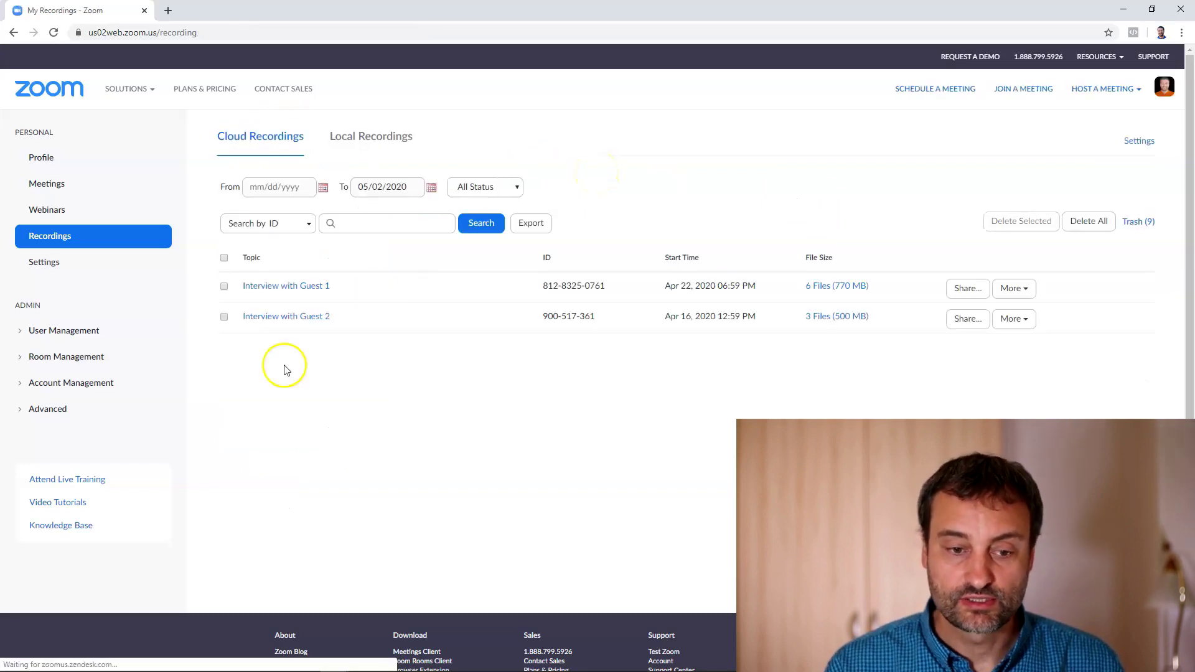
left_click(225, 286)
left_click(224, 318)
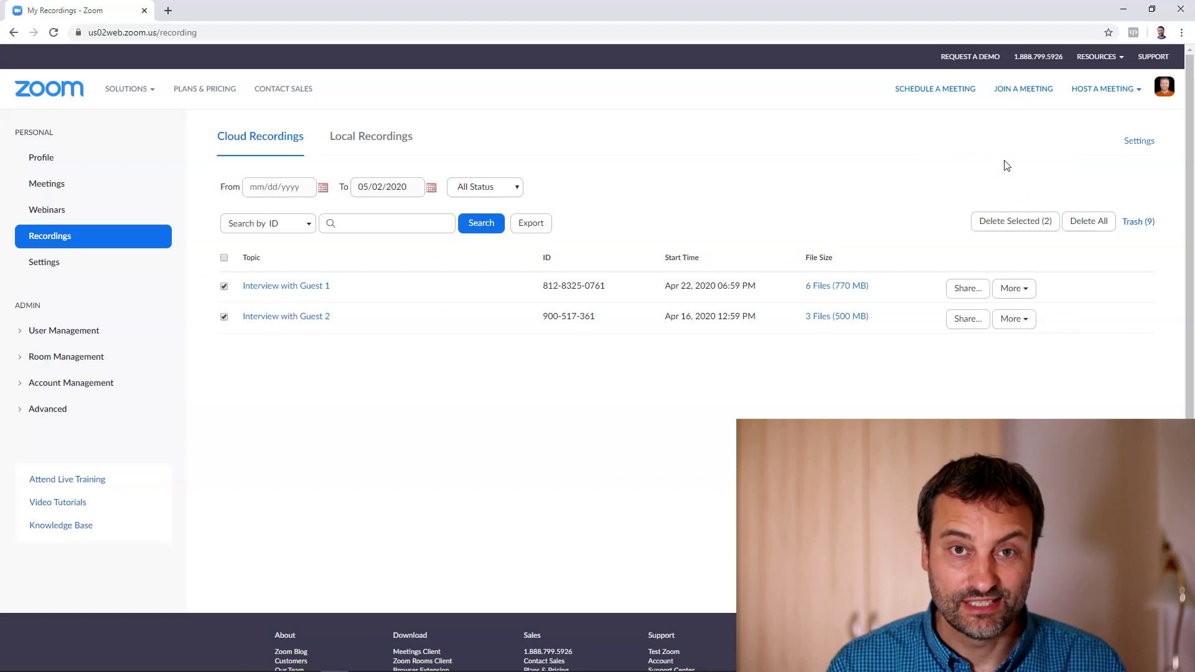
left_click(333, 347)
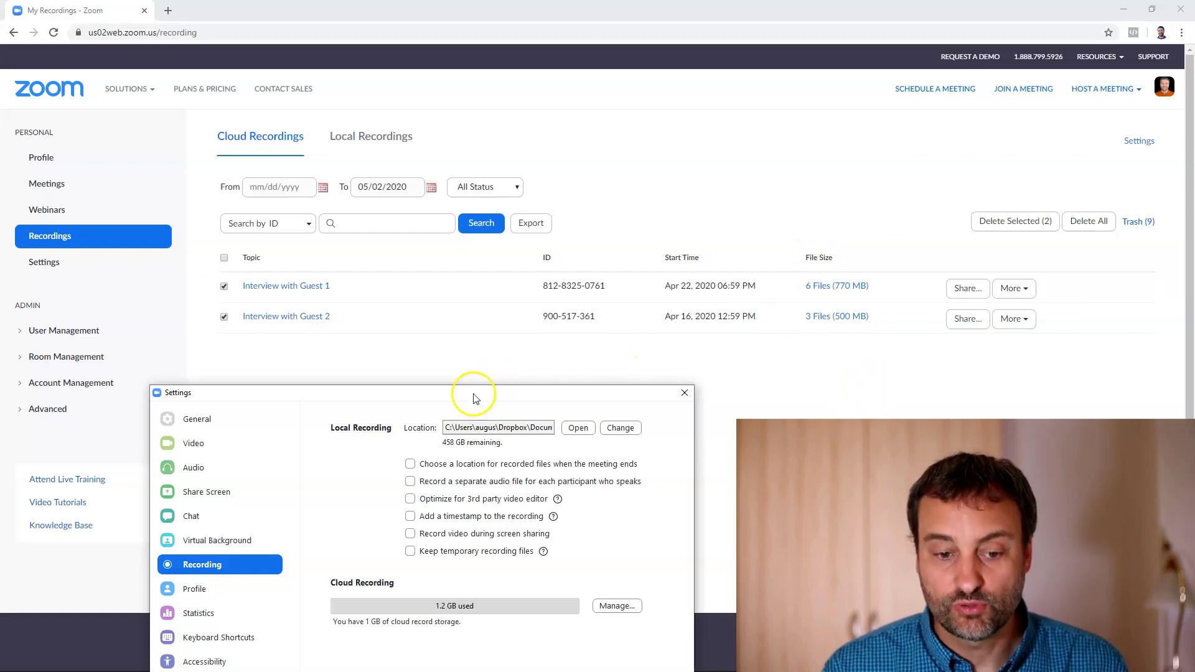
left_click_drag(473, 397, 442, 85)
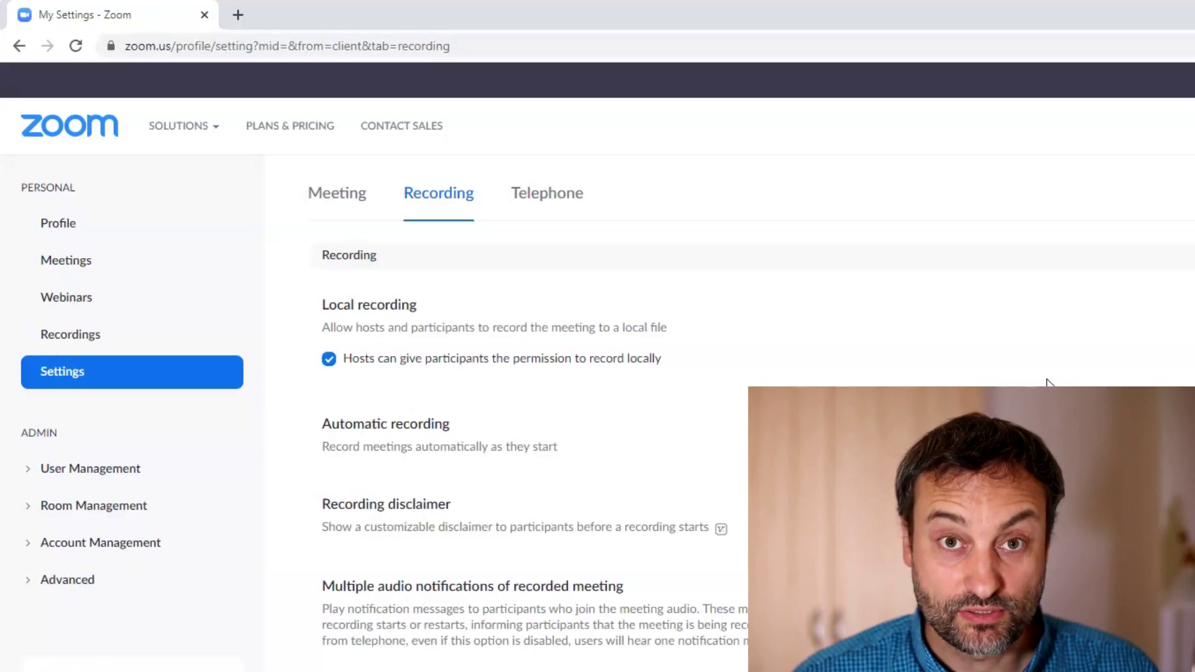
- Reload the web account's recording settings and enable Record gallery view with shared screen under Cloud recording
left_click(155, 46)
key("Return")
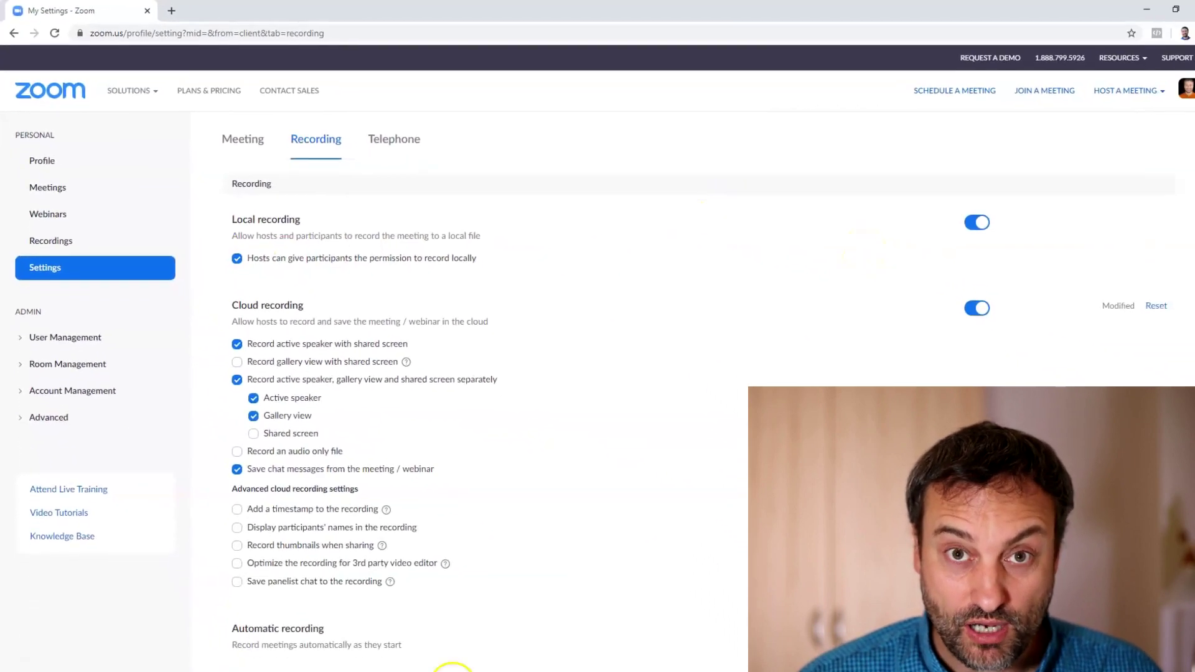
scroll(579, 534, "down", 3)
scroll(567, 531, "up", 3)
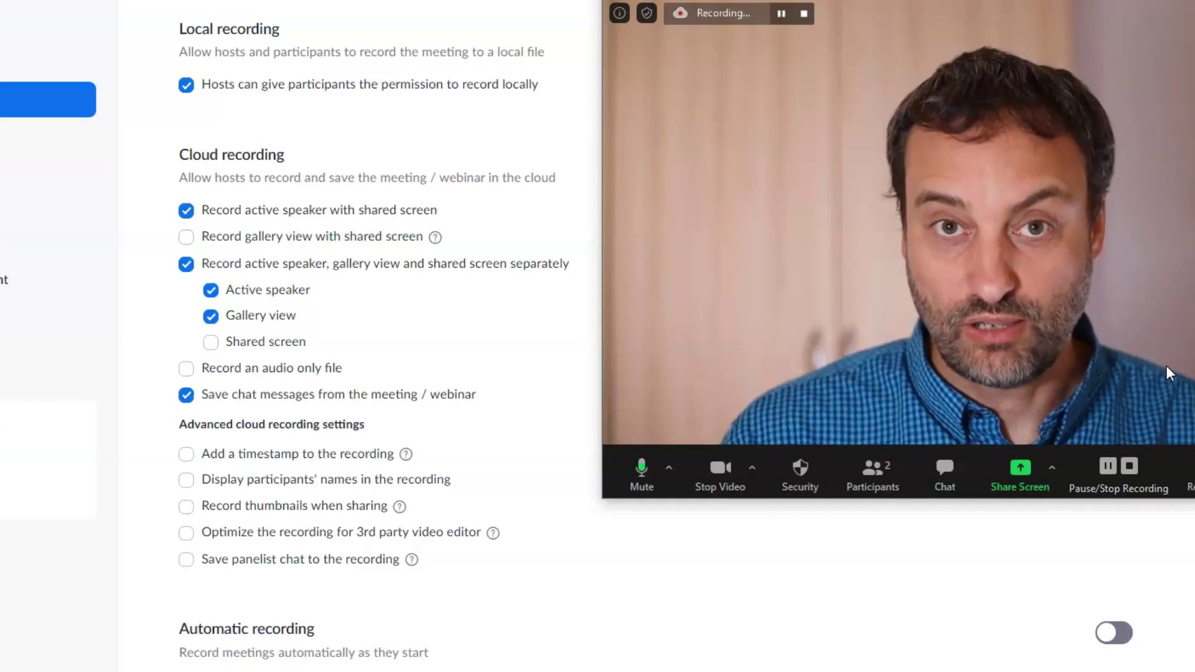
left_click(186, 237)
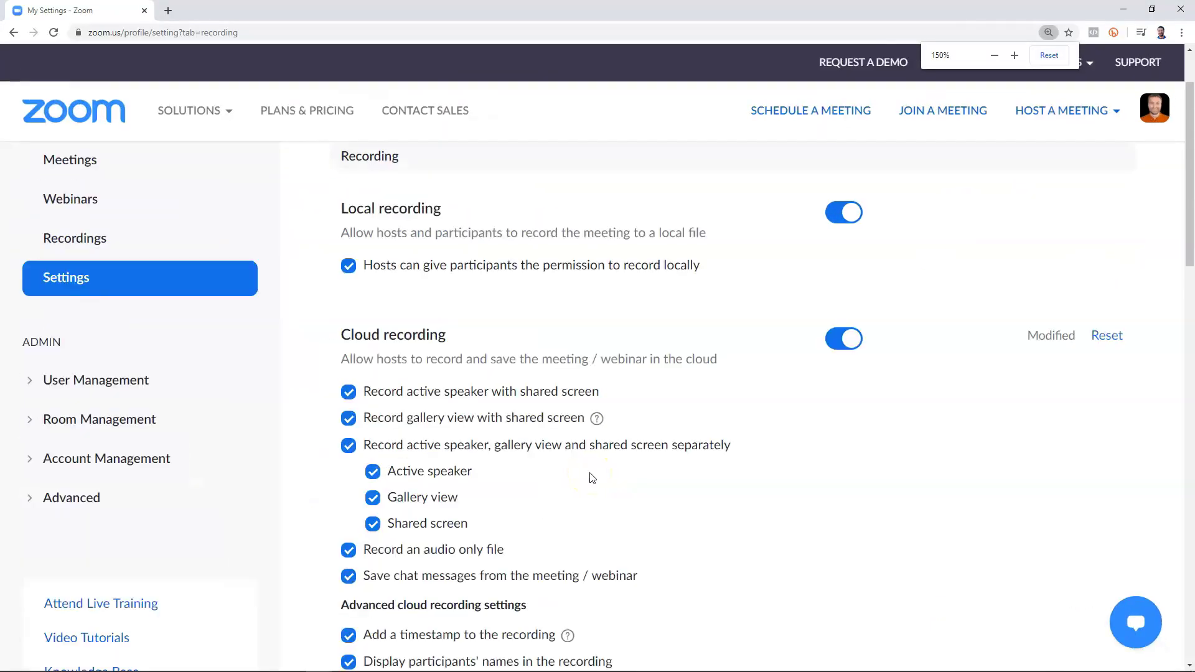
key("ctrl+plus")
scroll(781, 498, "down", 7)
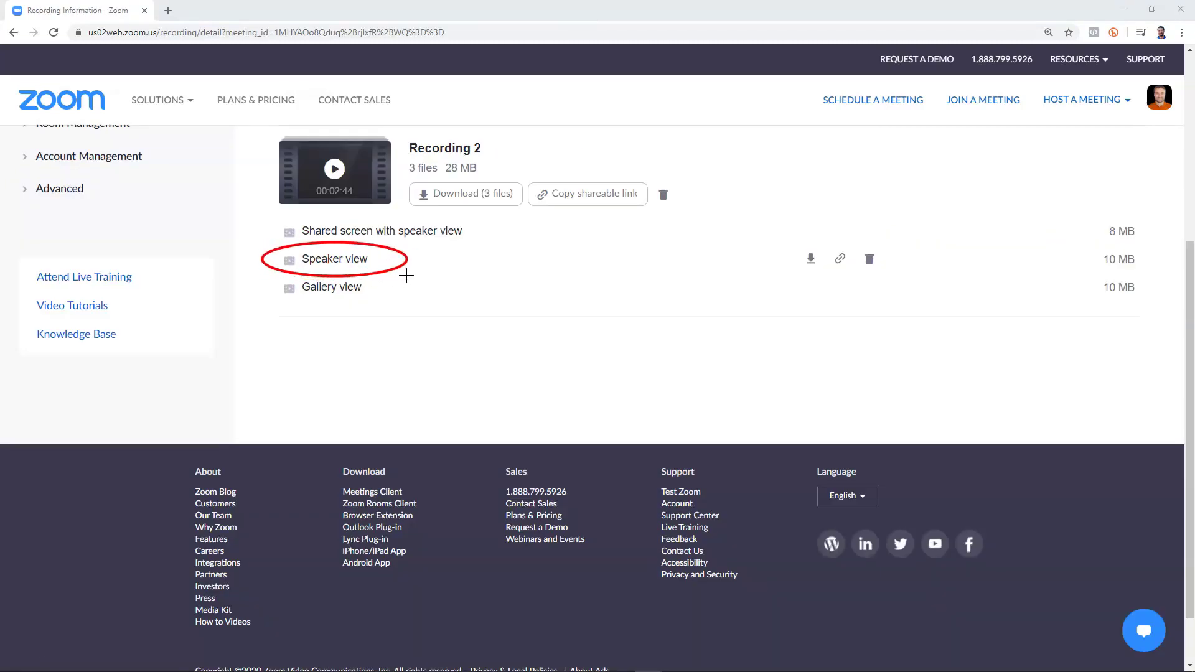
- Open the Speaker view file of Recording 2 in a new browser tab and switch to it
right_click(354, 265)
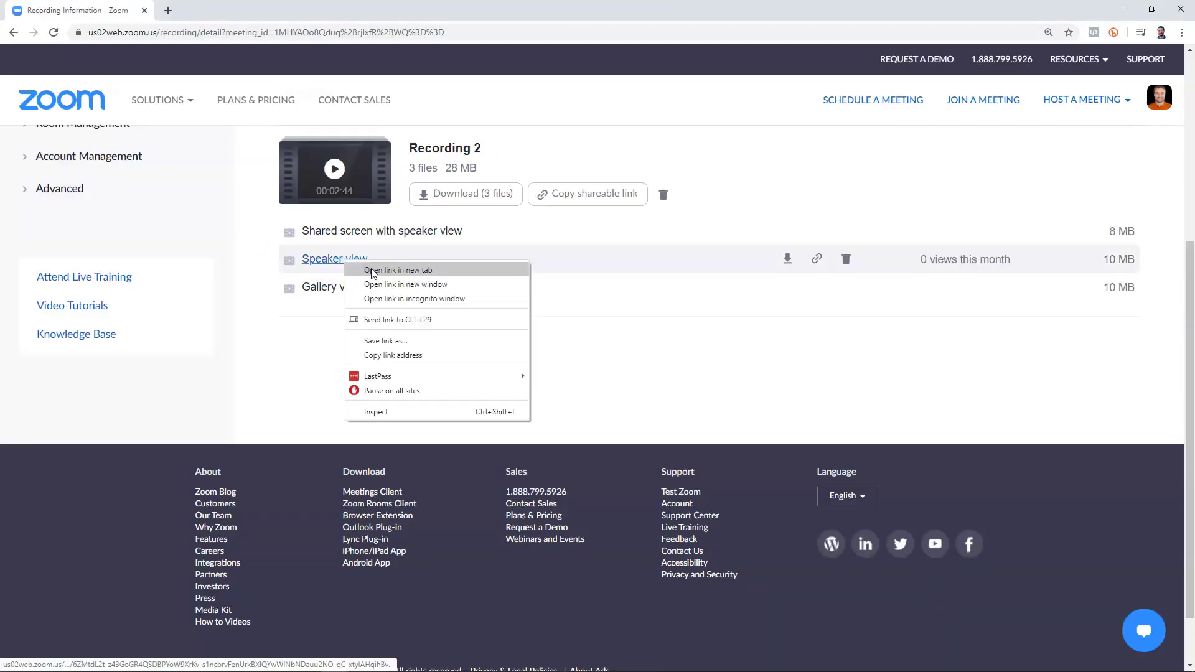
left_click(373, 270)
key("ctrl+Tab")
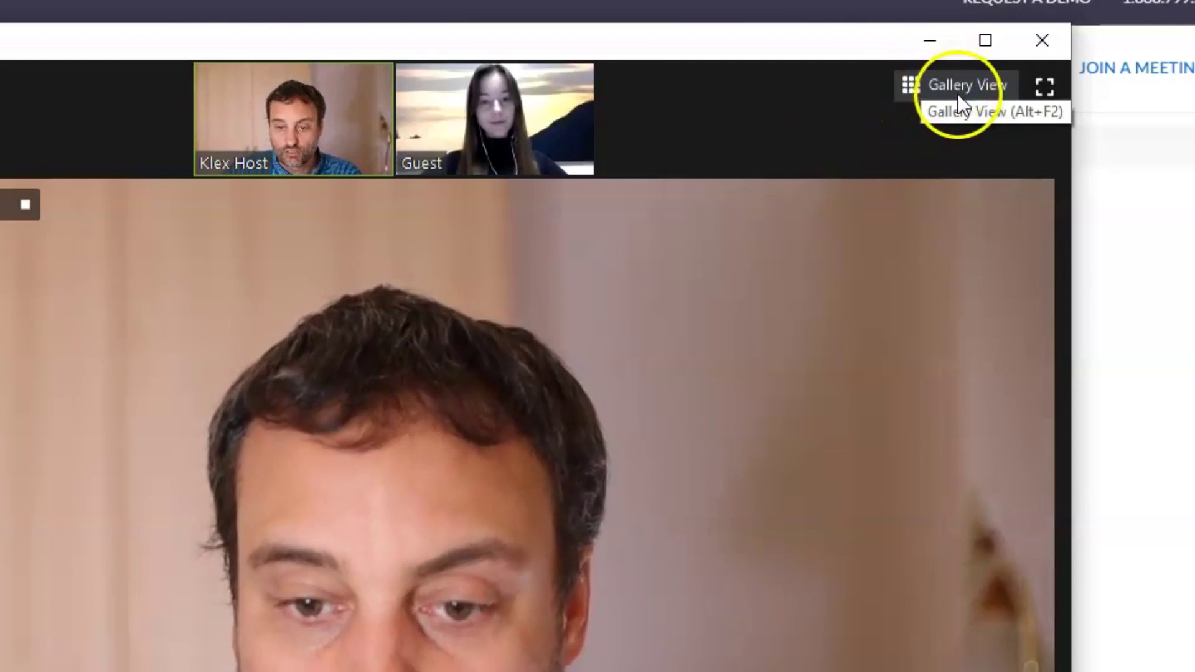
- Switch the recorded two-person meeting to Gallery View, back to Speaker View, and to Gallery View again
left_click(966, 84)
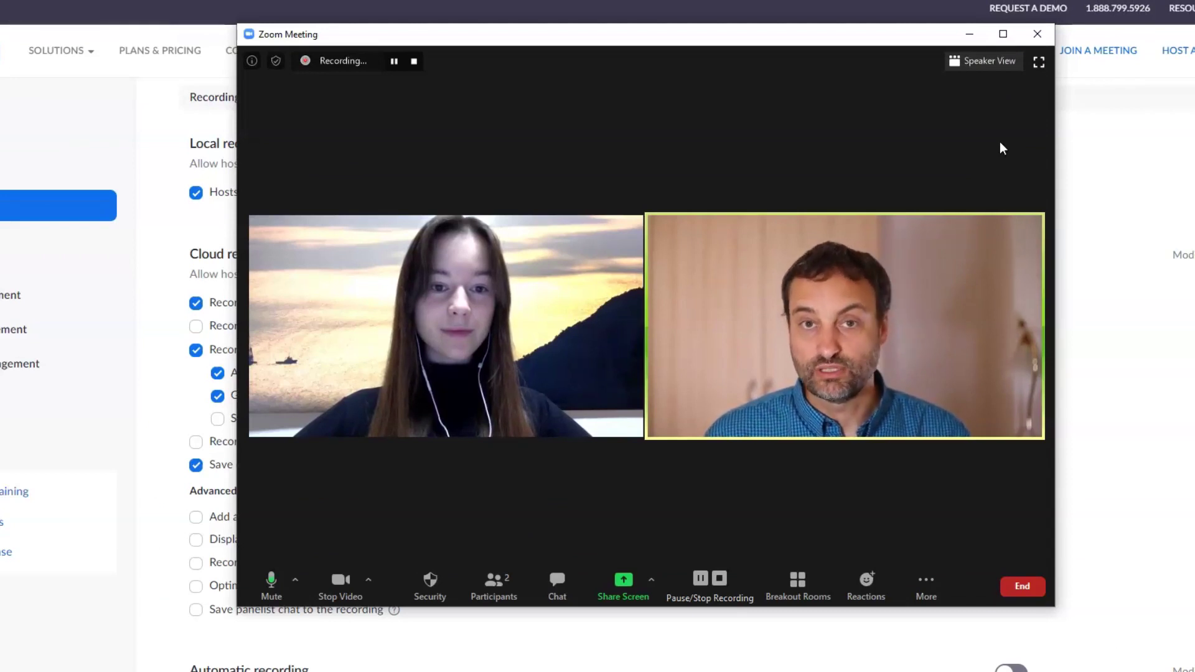
left_click(985, 61)
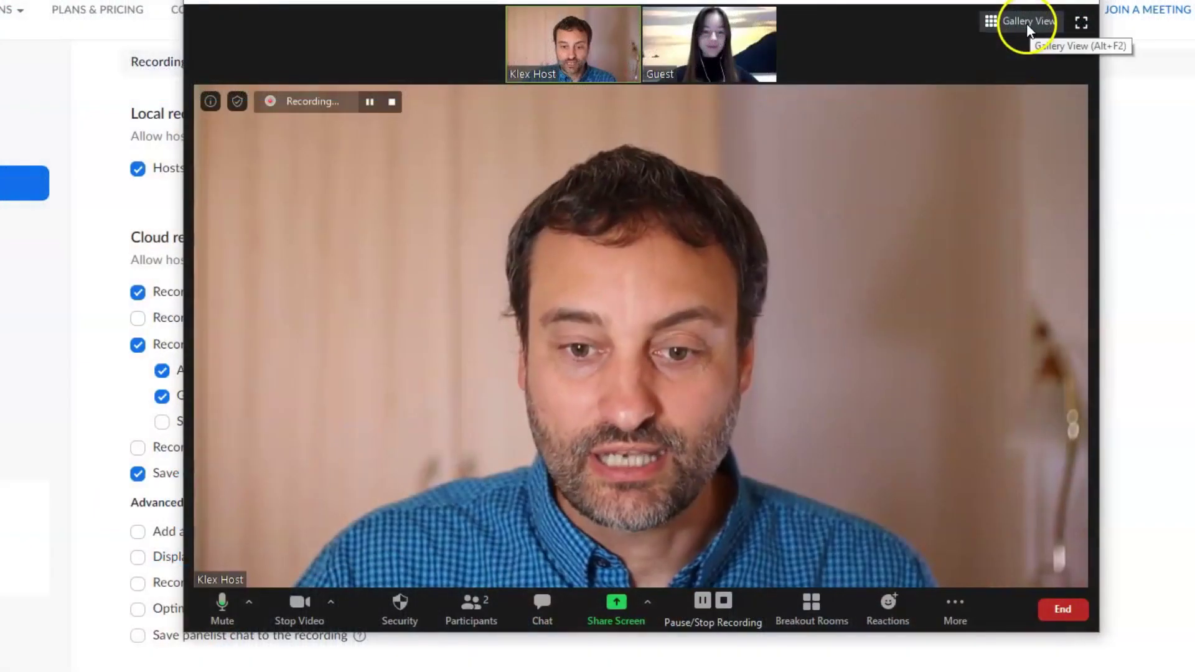
left_click(1026, 23)
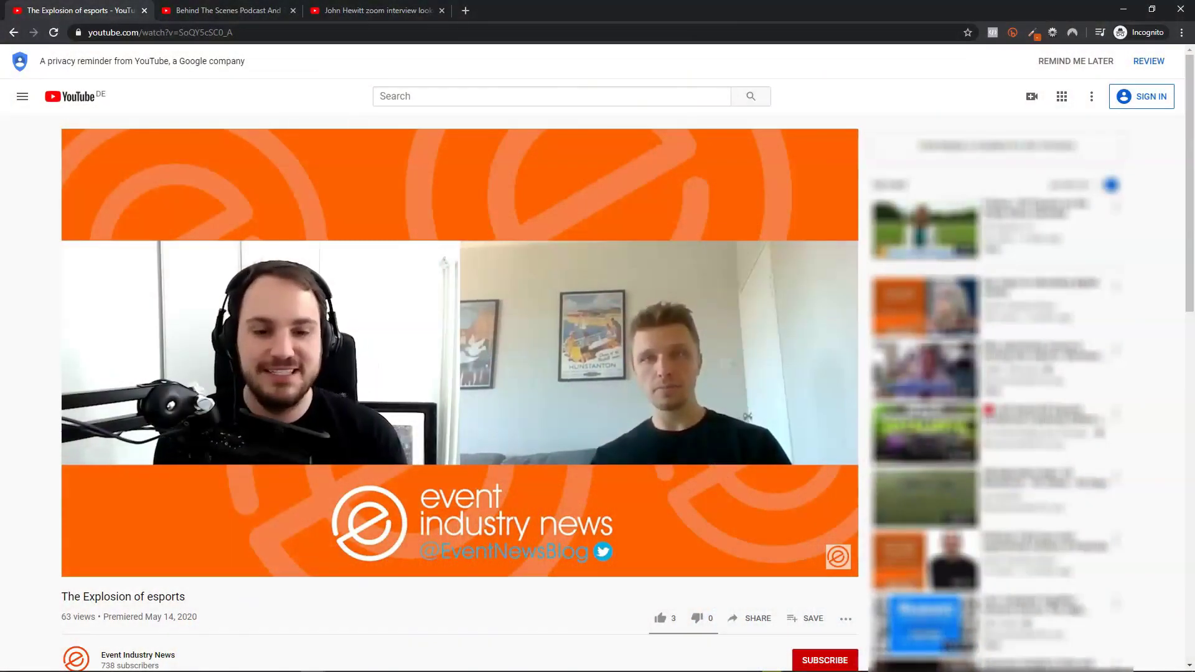
- Look through the example Zoom interview videos in the other open YouTube tabs
key("ctrl+Tab")
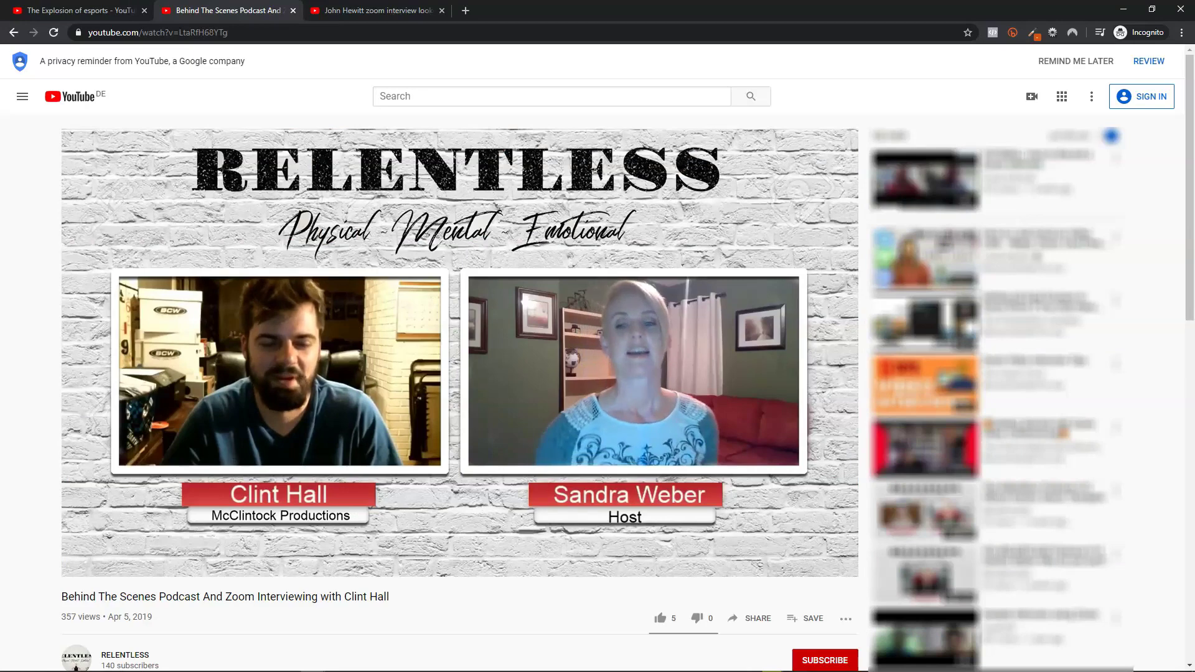
key("ctrl+Tab")
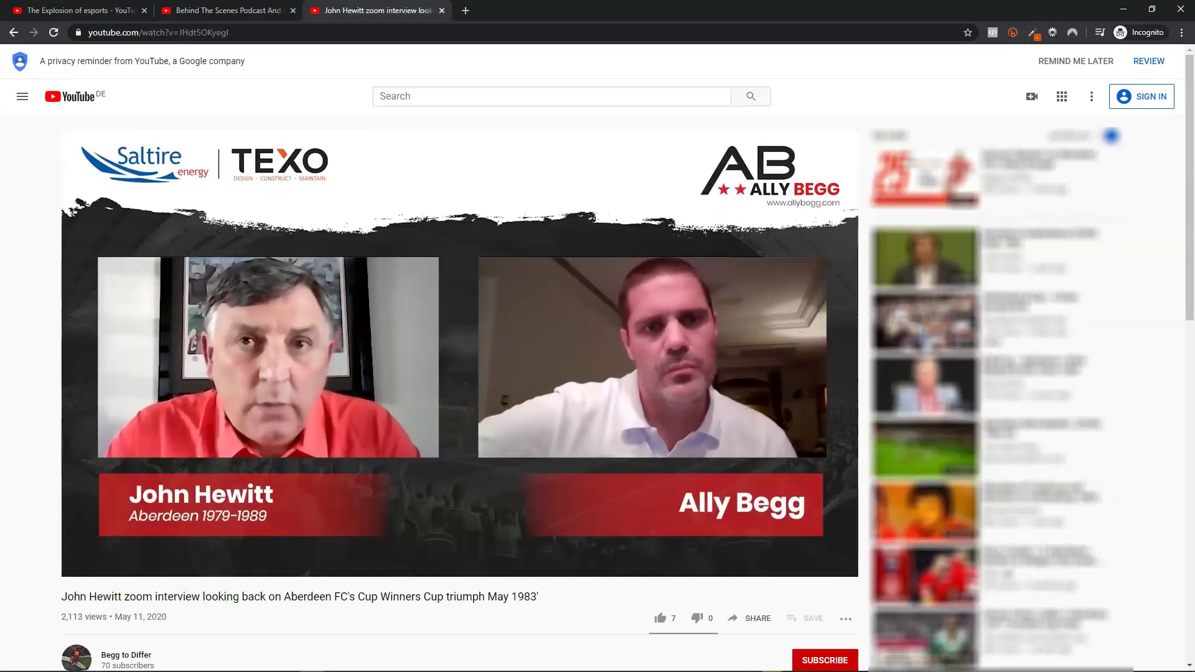